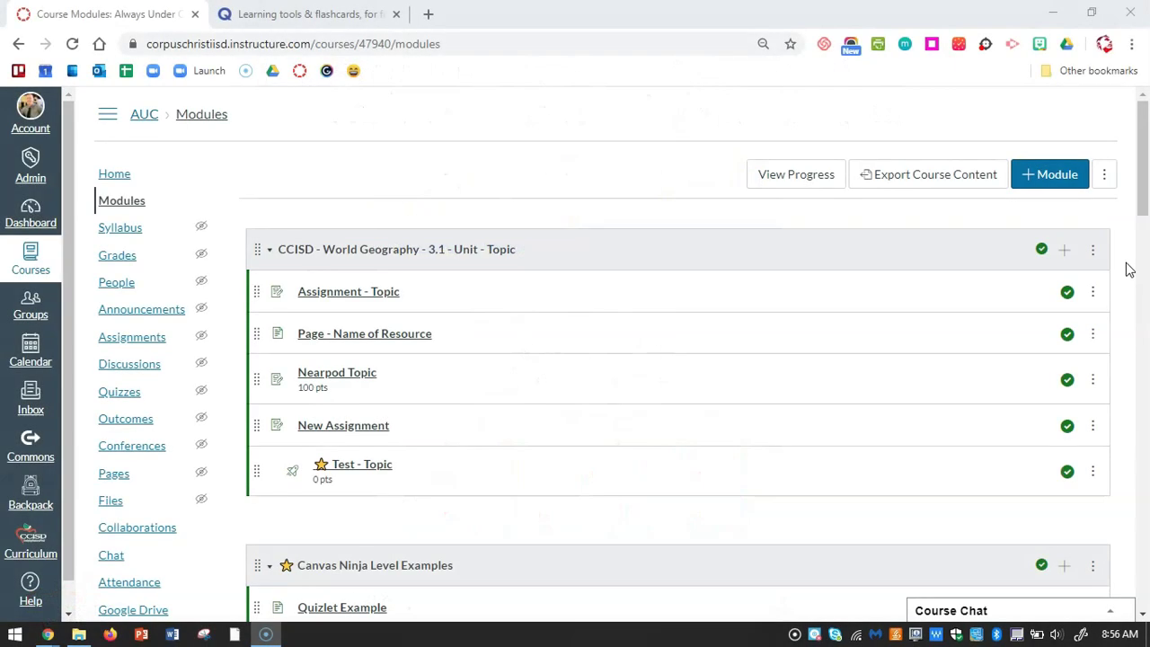
# Step: Add a new page named 'Quizlet - Renewable and Non Renewable Energy' to the World Geography 3.1 module
pyautogui.click(1065, 251)
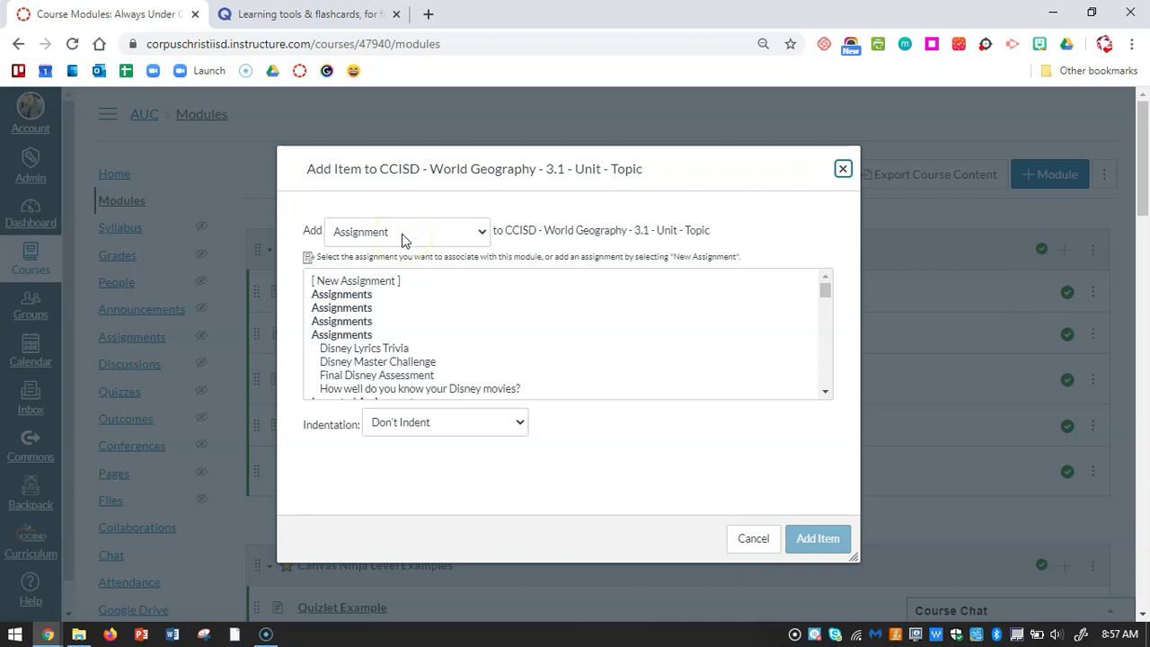
pyautogui.click(402, 236)
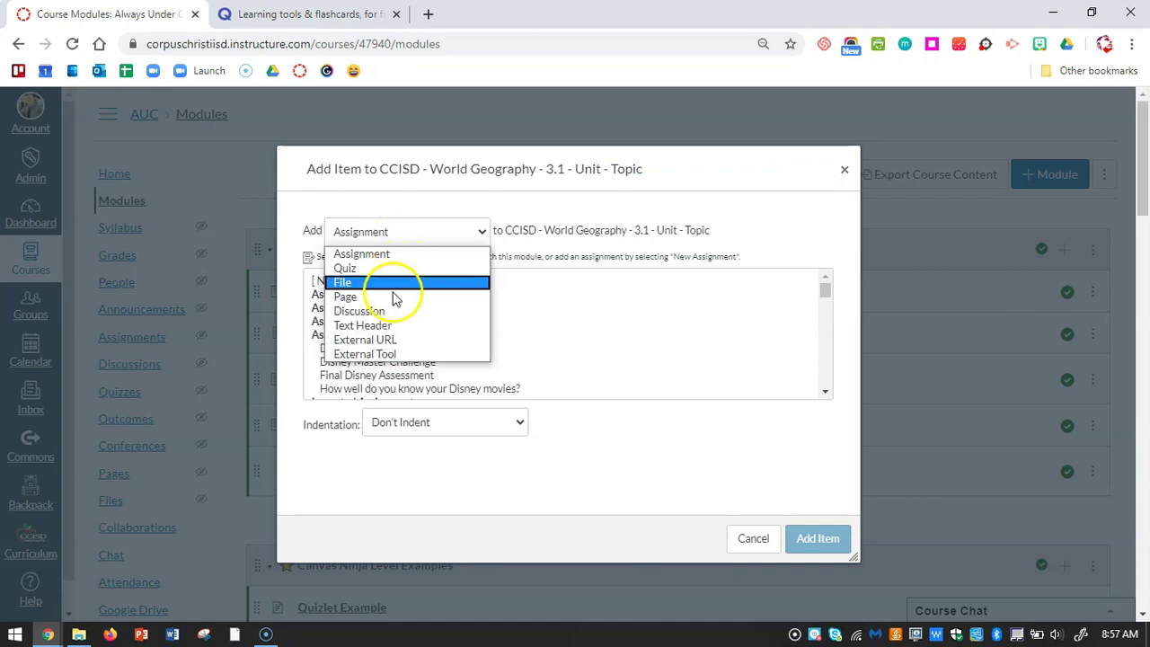
pyautogui.click(396, 297)
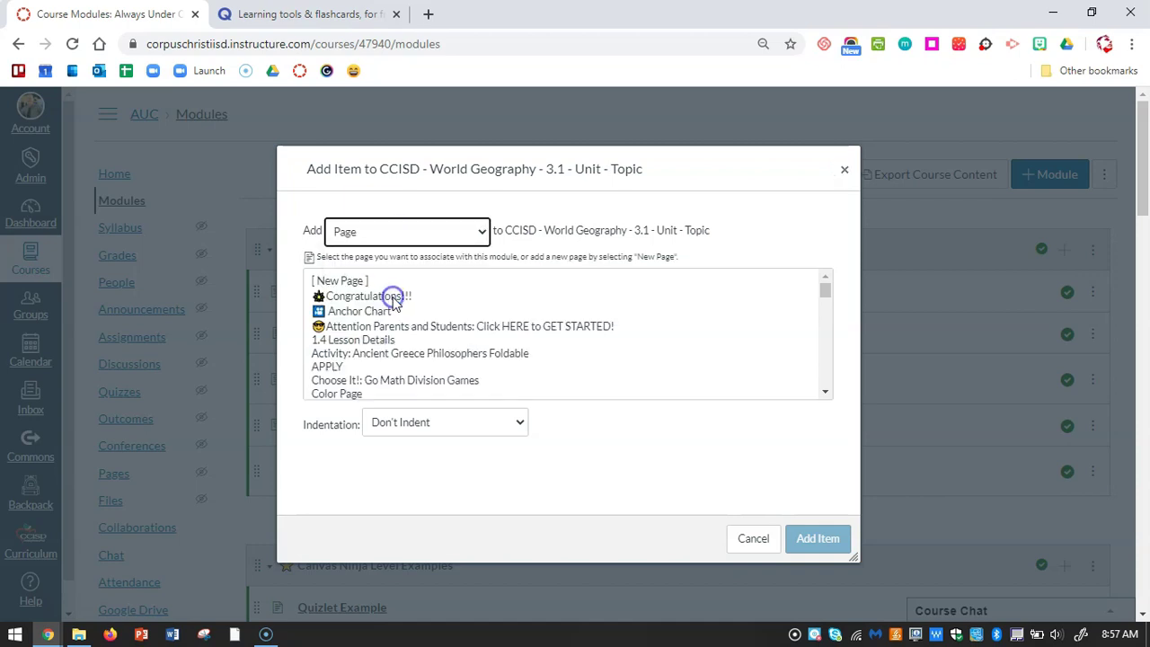
pyautogui.click(341, 281)
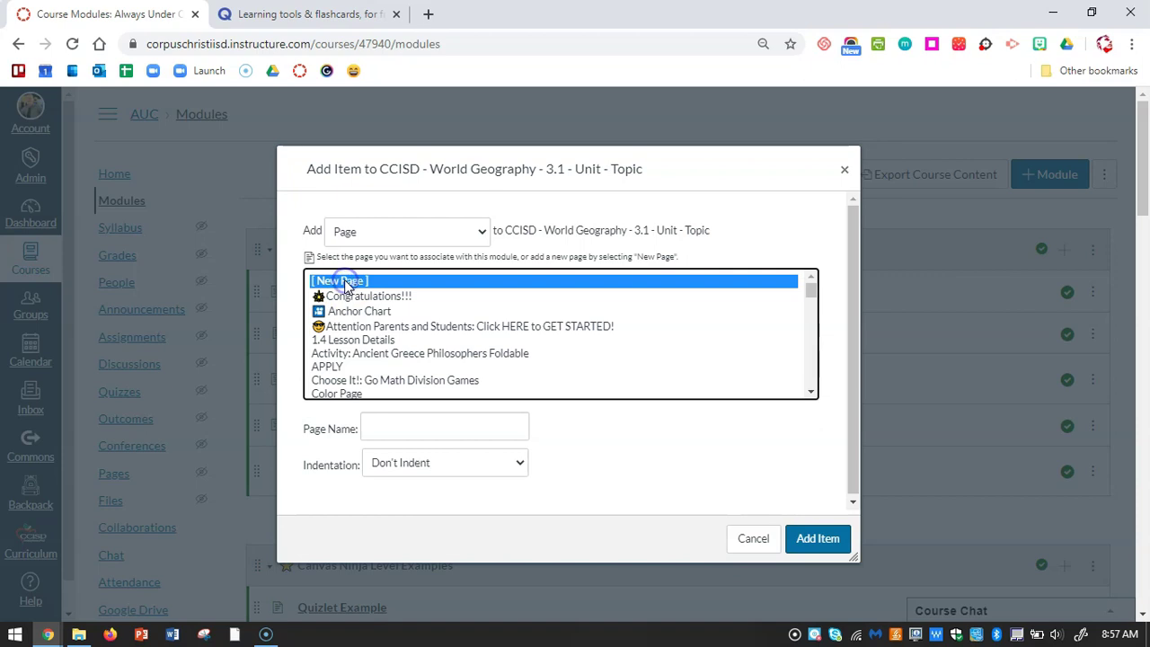
pyautogui.click(381, 426)
pyautogui.hotkey('ctrl', 'v')
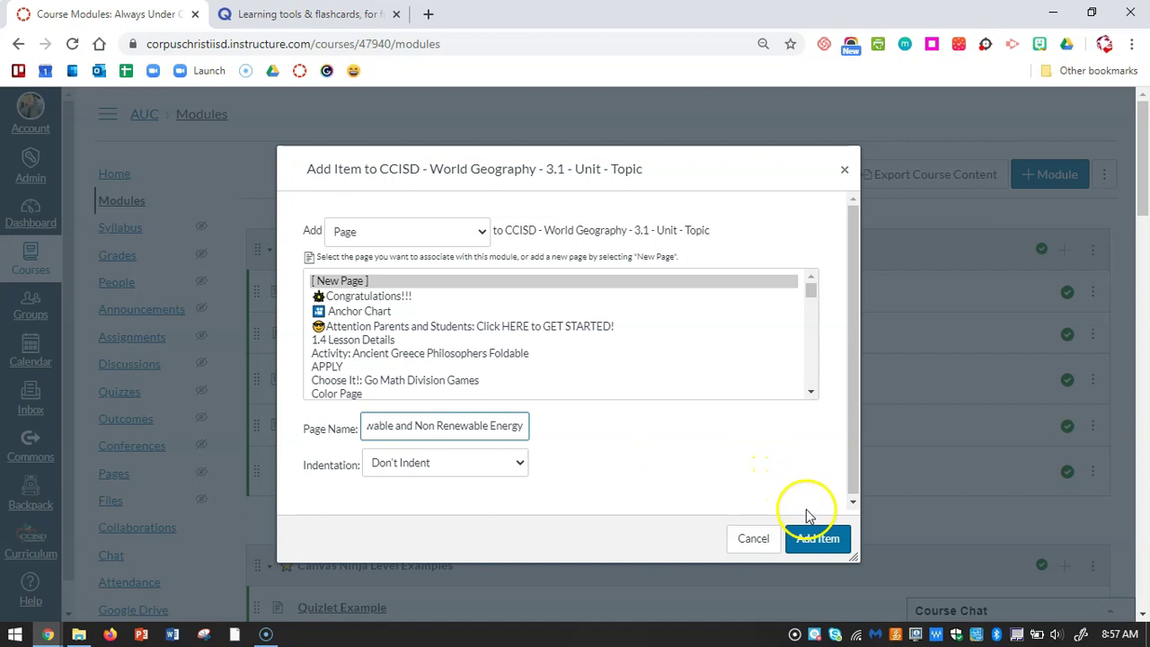
pyautogui.click(818, 539)
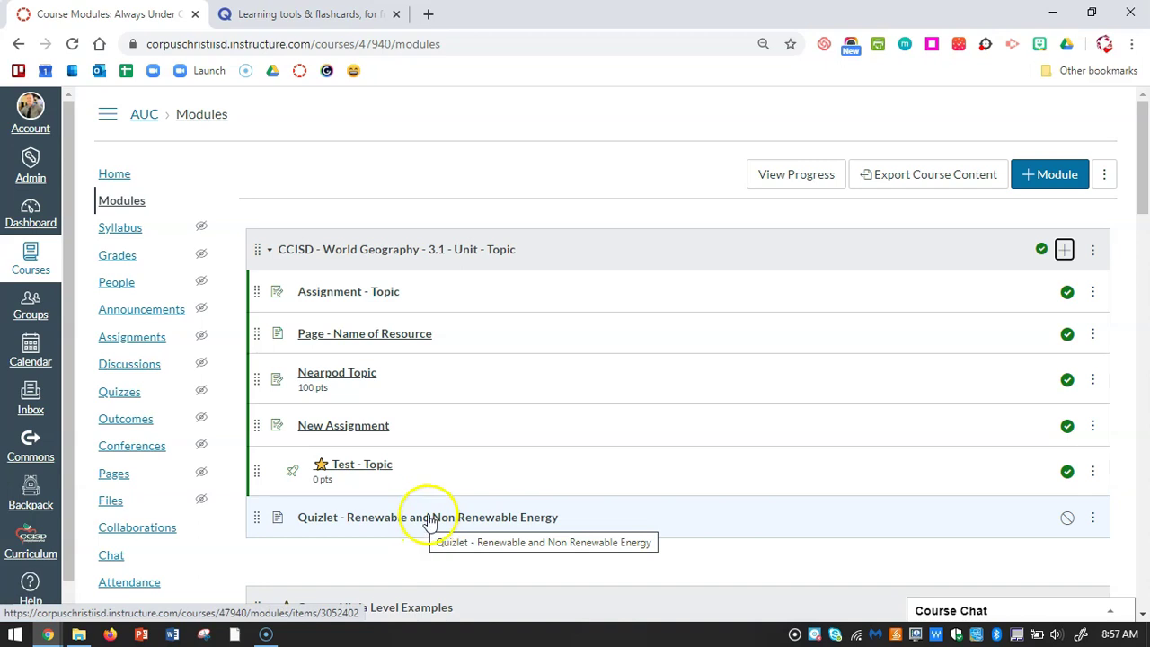
# Step: Open the new Quizlet page in edit mode with its empty body in the HTML Editor
pyautogui.click(430, 525)
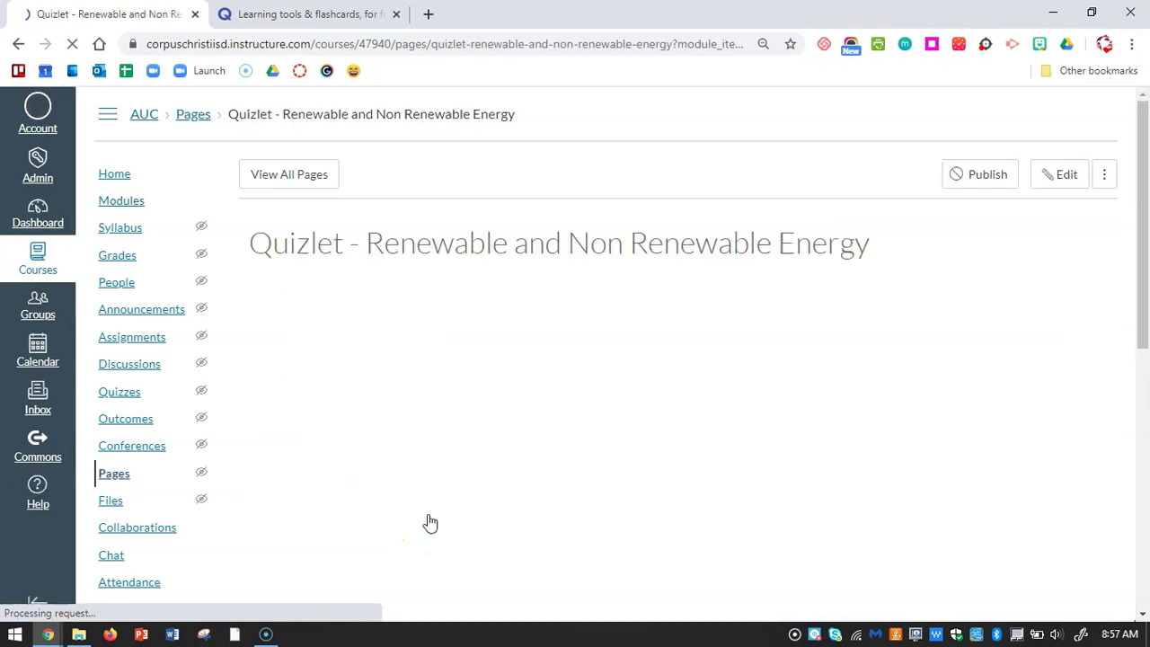
pyautogui.click(659, 471)
pyautogui.click(1061, 177)
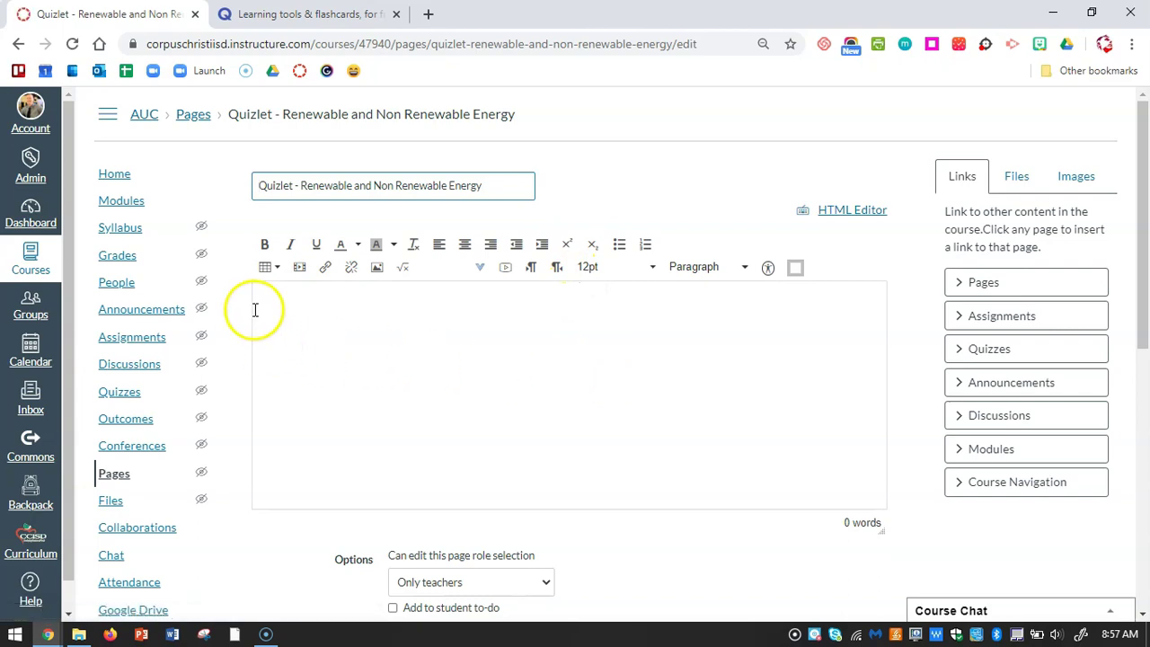
pyautogui.click(266, 302)
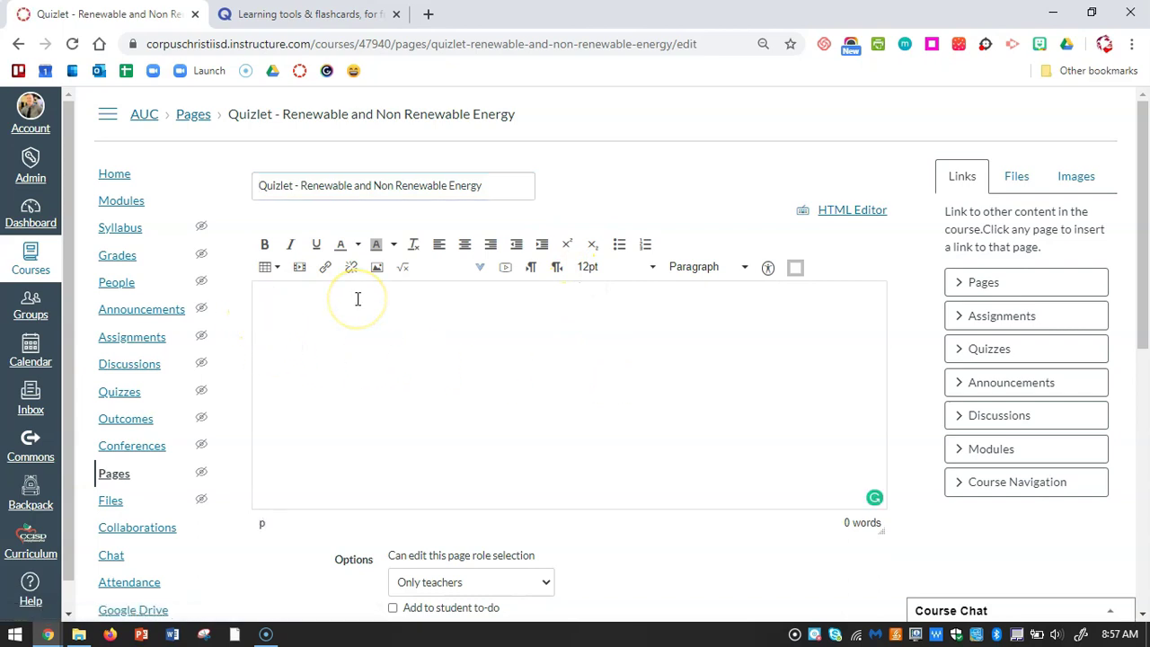
pyautogui.click(329, 320)
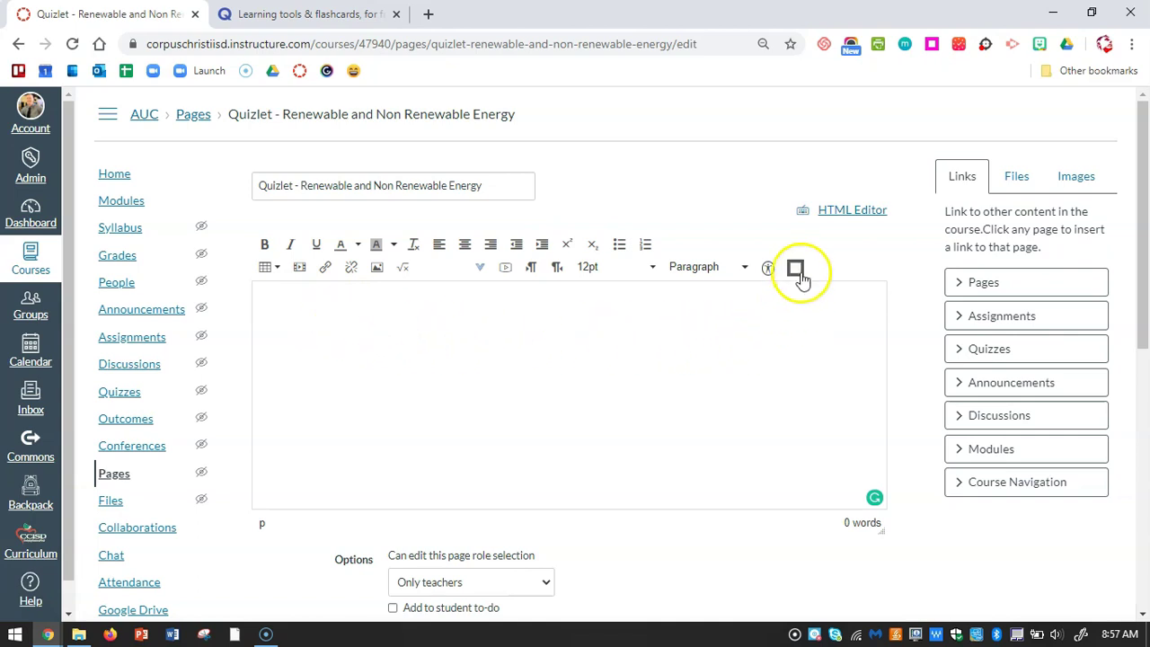
pyautogui.click(849, 213)
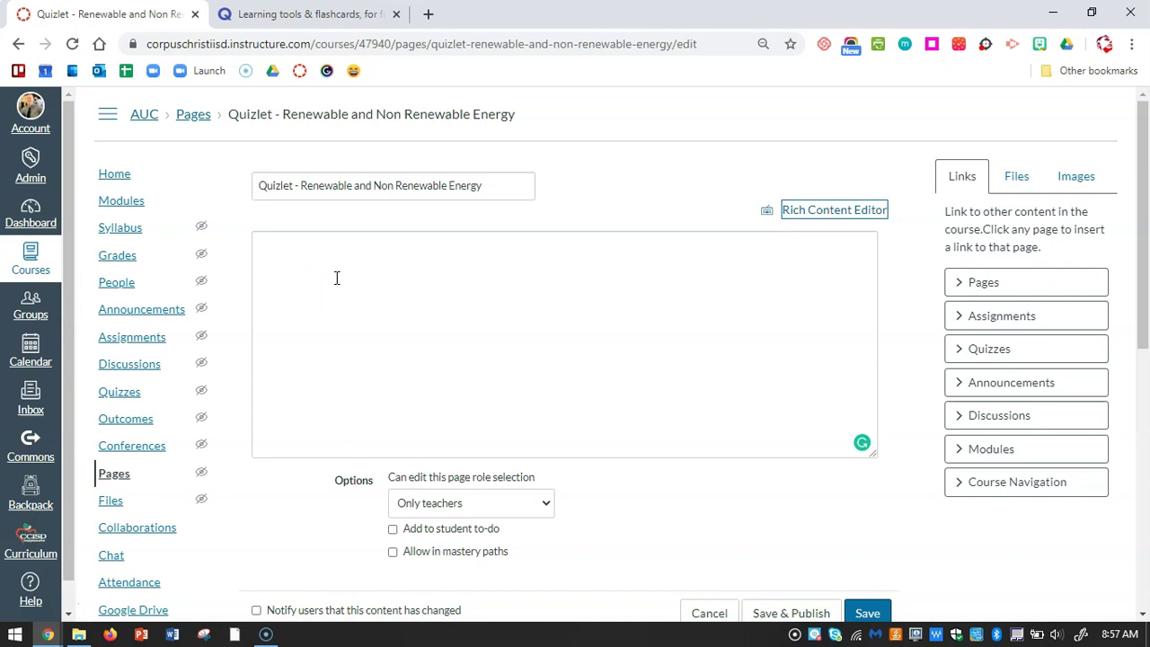
# Step: Log in to Quizlet, open the Renewable and Non Renewable Energy set, and show its More options
pyautogui.click(322, 22)
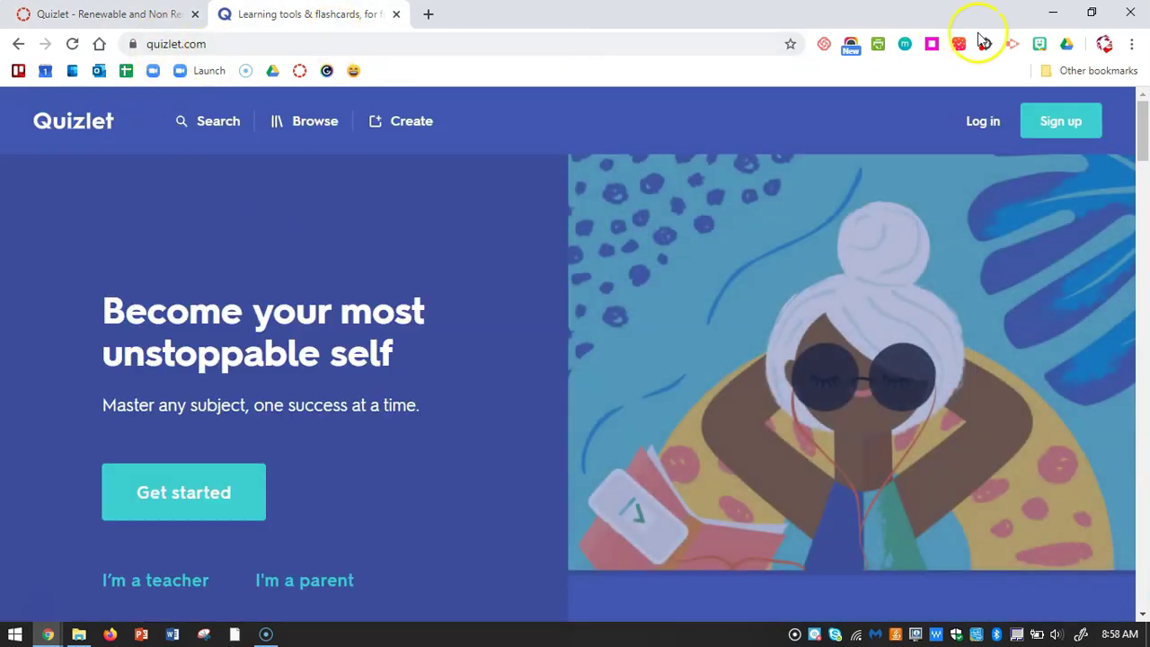
pyautogui.click(984, 121)
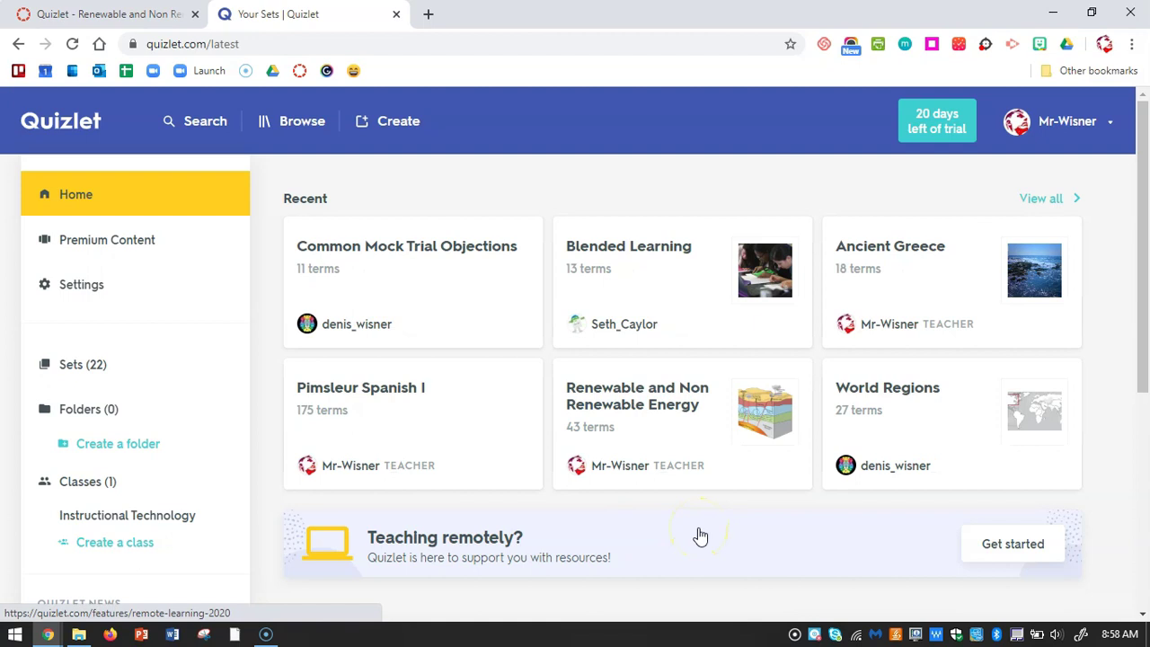
pyautogui.click(640, 396)
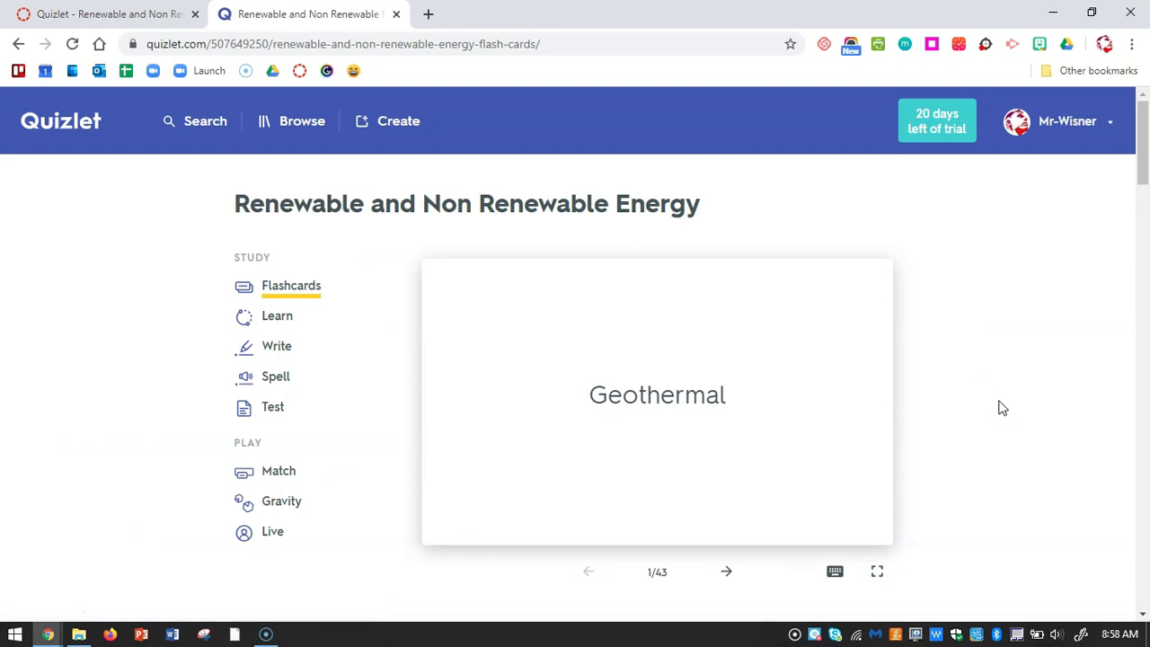
pyautogui.scroll(-2, 1003, 408)
pyautogui.click(999, 414)
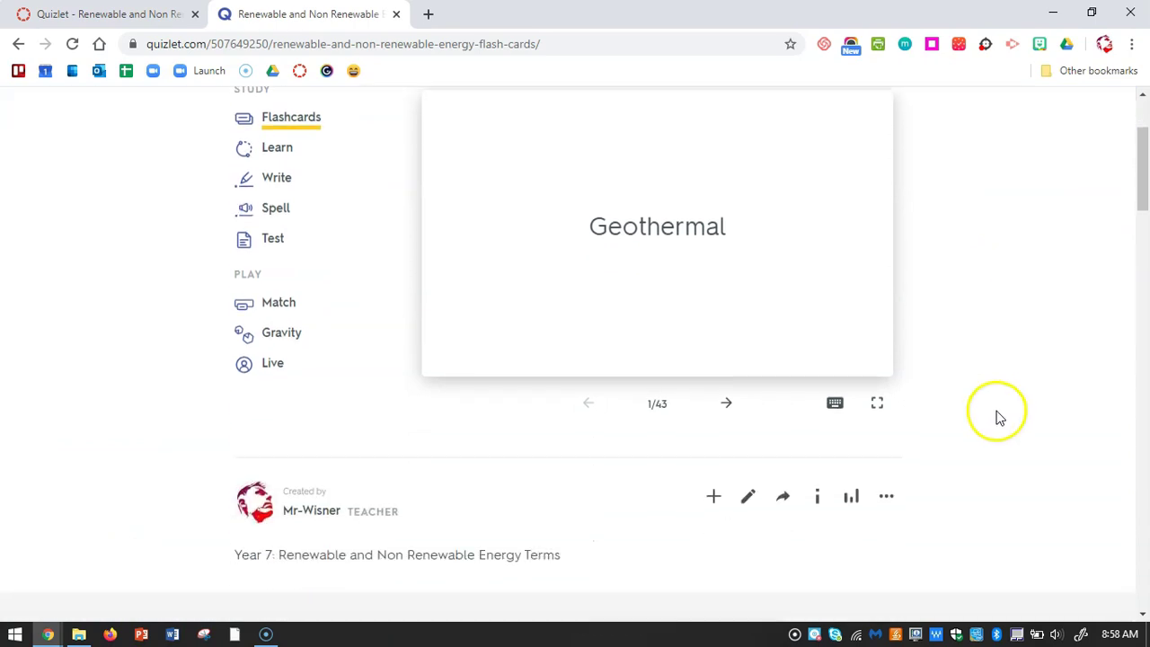
pyautogui.click(887, 499)
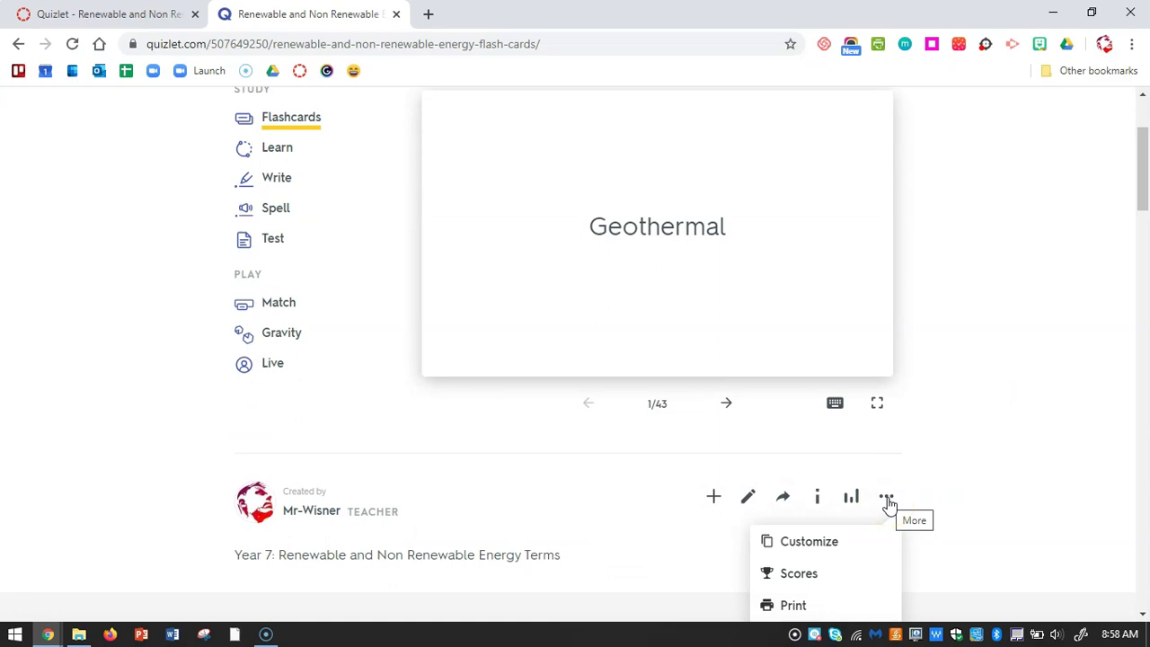
pyautogui.scroll(-2, 882, 499)
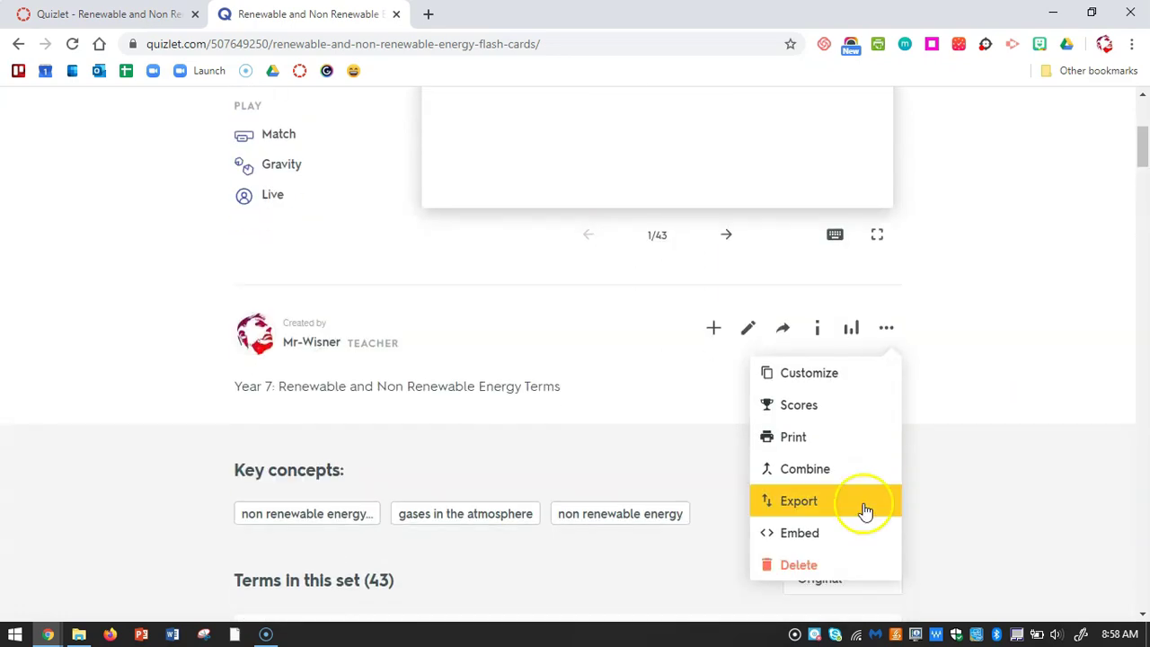
# Step: Copy the set's Flashcards-mode embed HTML and return to the Canvas page editor
pyautogui.click(831, 537)
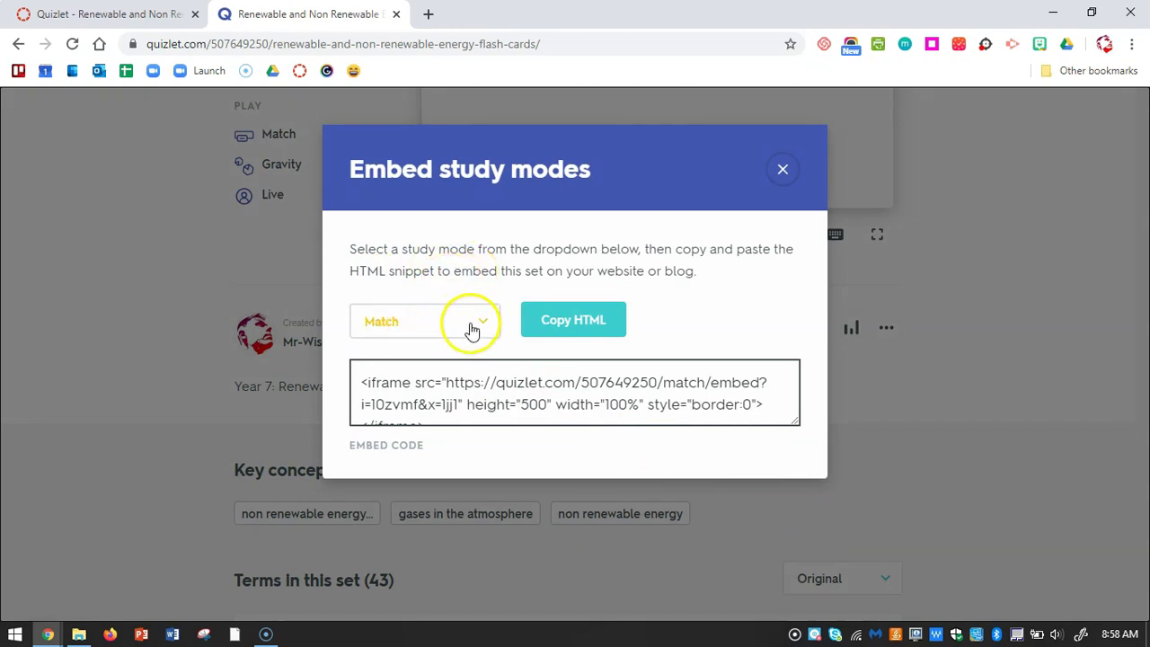
pyautogui.click(472, 330)
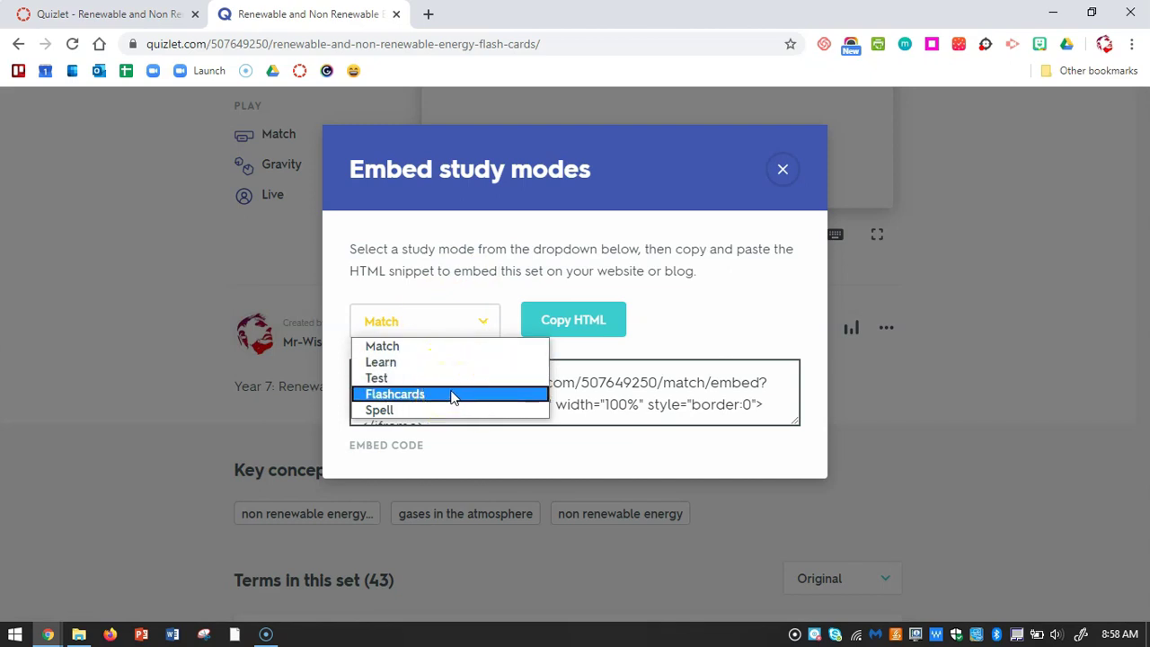
pyautogui.click(452, 396)
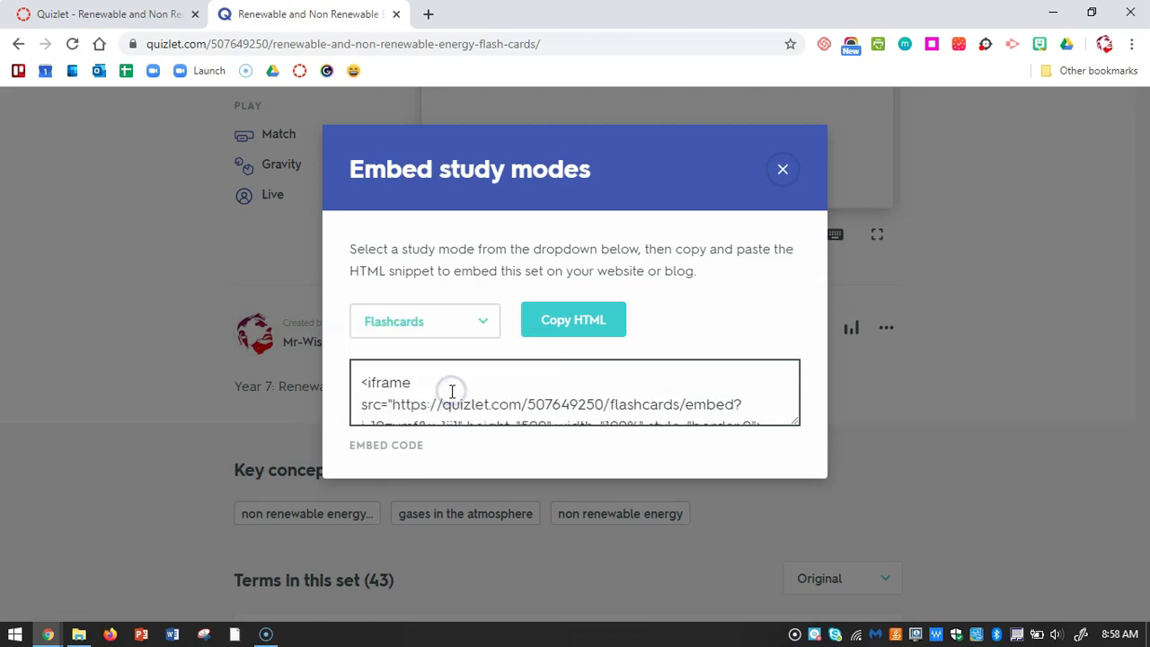
pyautogui.click(591, 326)
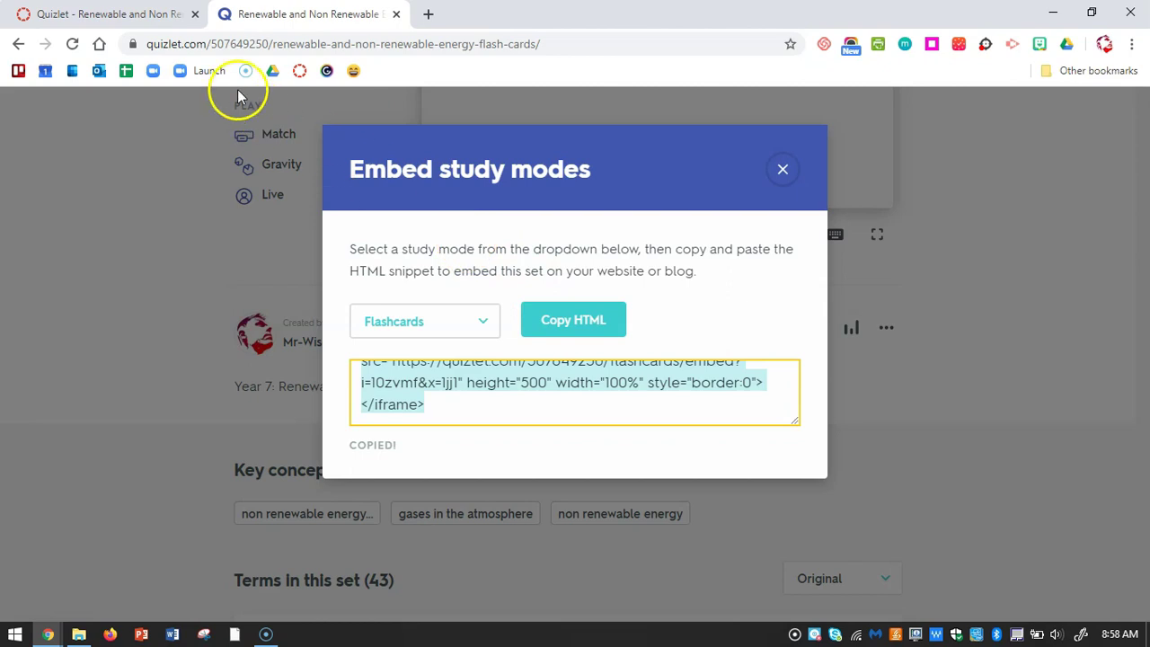
pyautogui.click(157, 16)
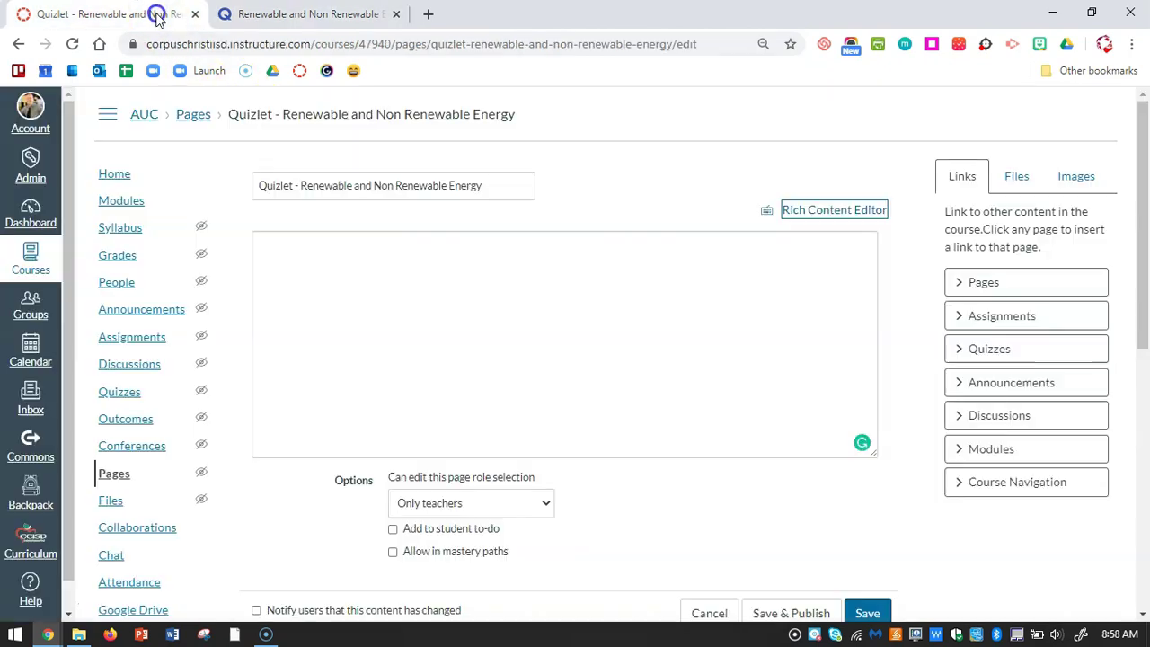
# Step: Paste the Quizlet embed code into the page HTML, render it in the Rich Content Editor, and save
pyautogui.click(318, 252)
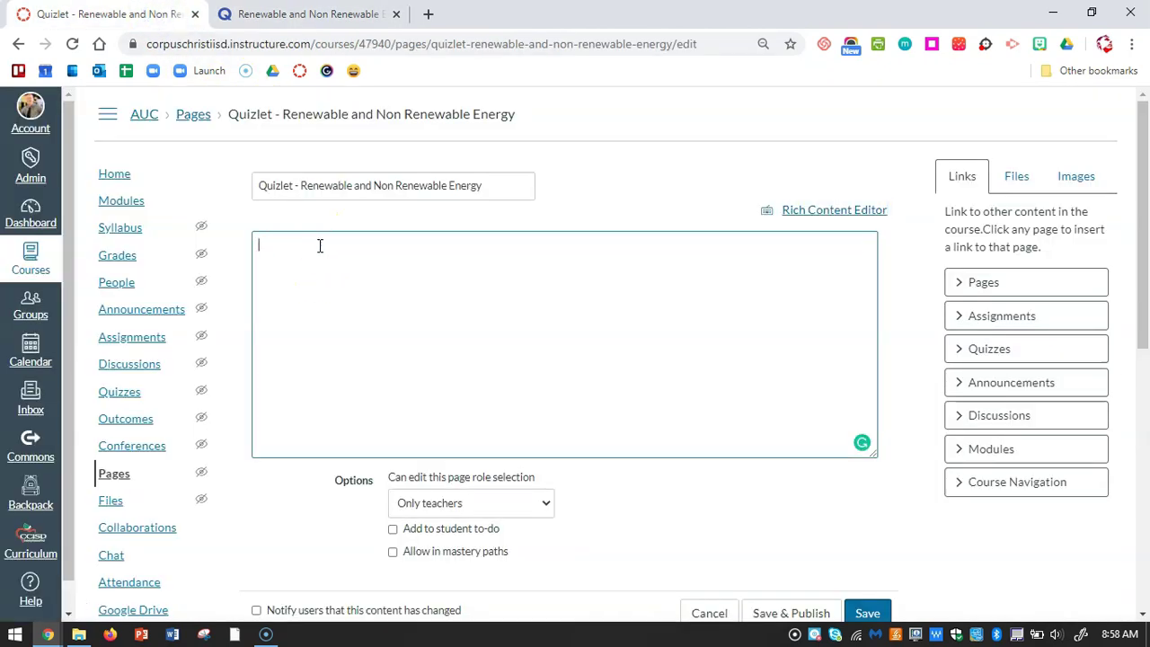
pyautogui.hotkey('ctrl', 'v')
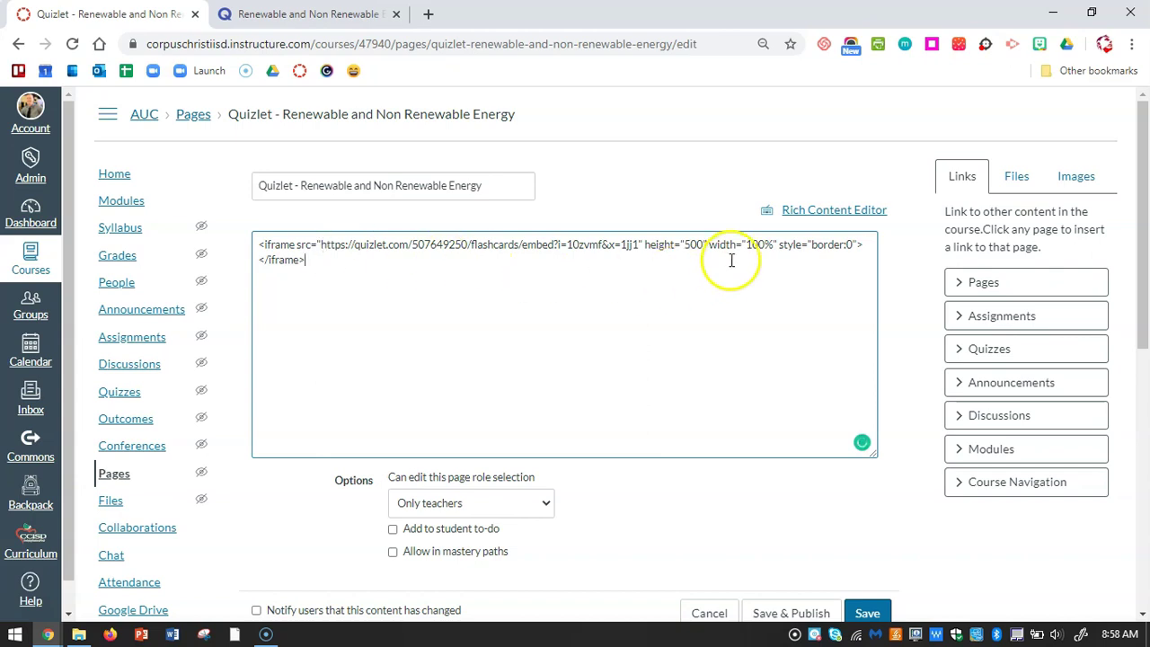
pyautogui.click(818, 214)
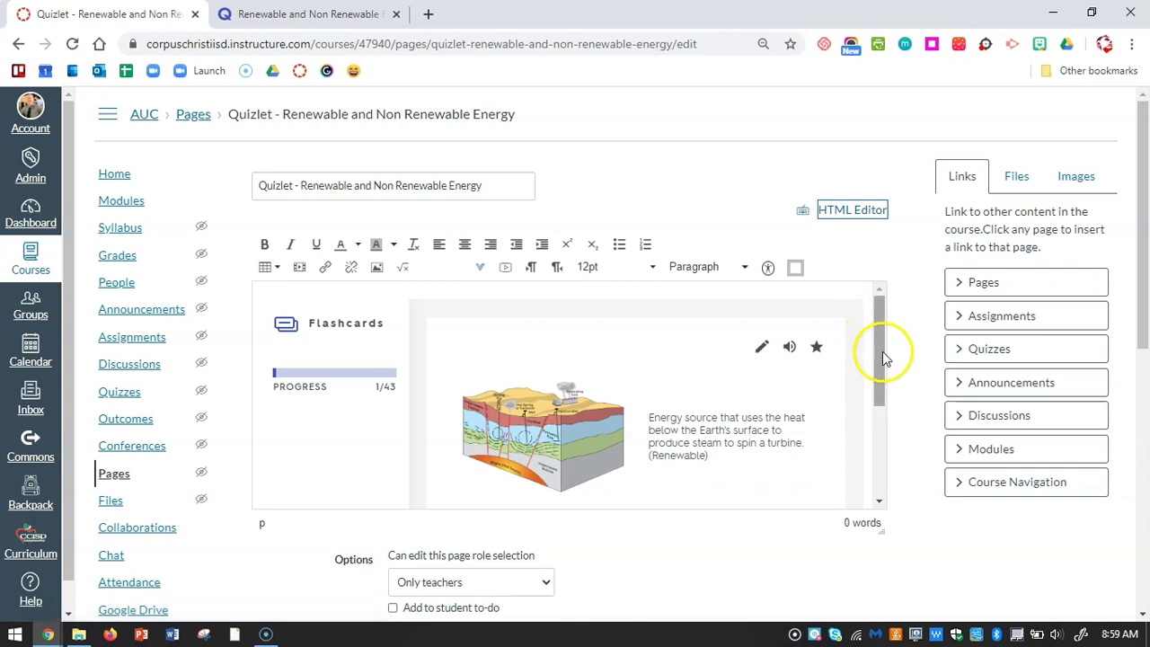
pyautogui.moveTo(882, 351); pyautogui.dragTo(889, 450)
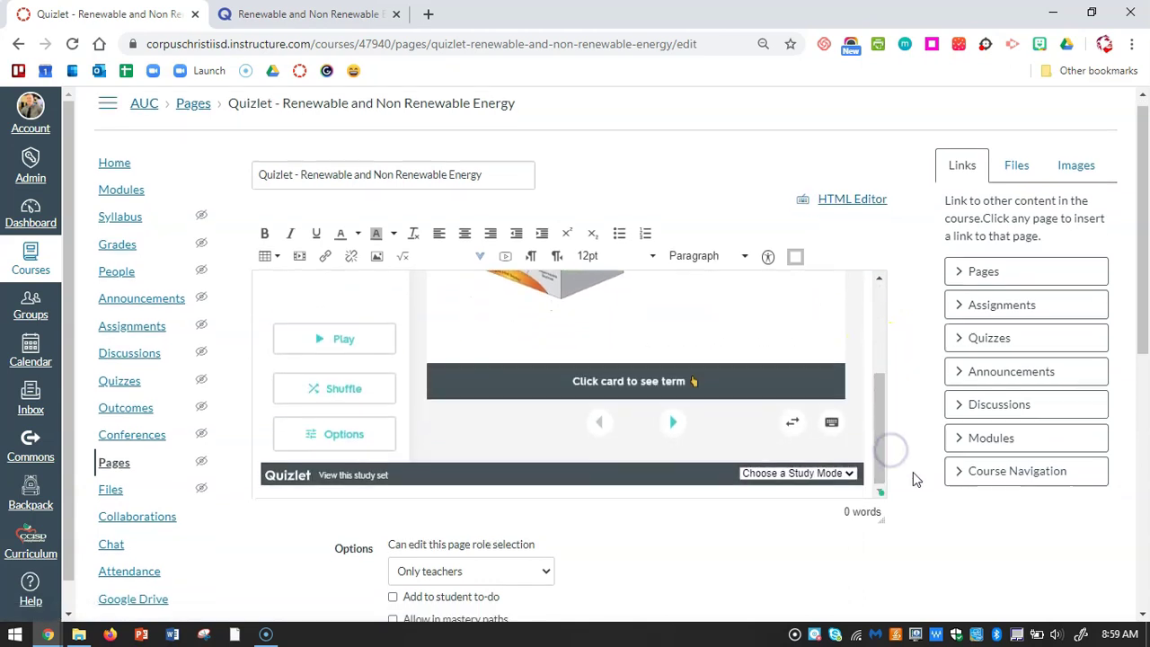
pyautogui.scroll(-3, 913, 476)
pyautogui.click(868, 440)
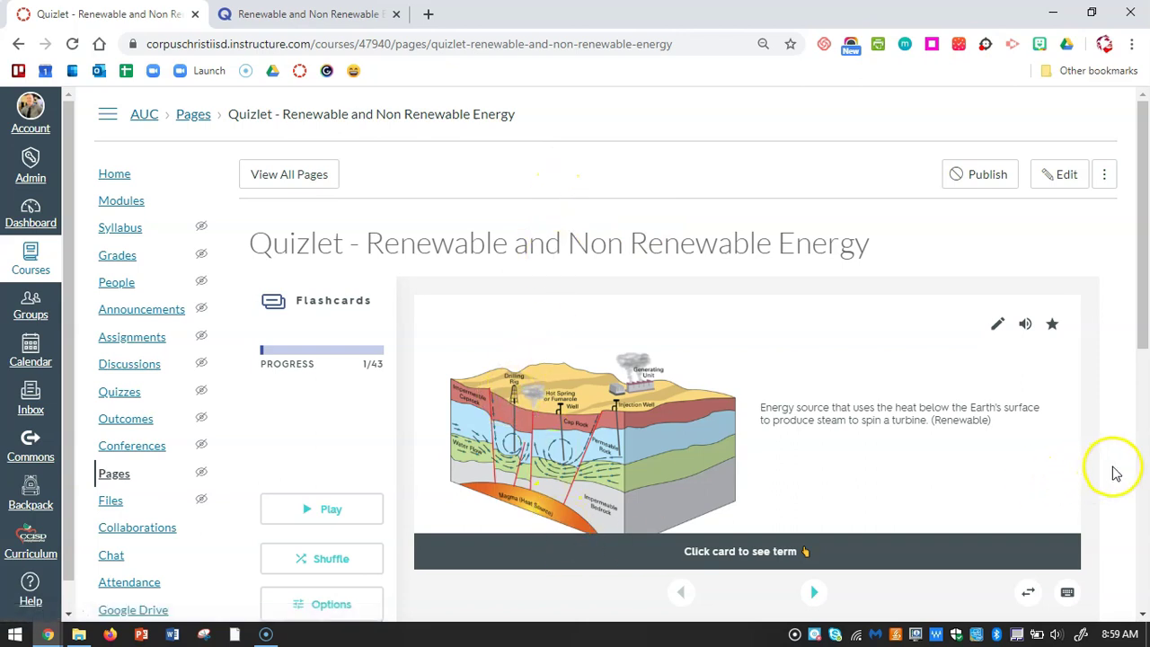
# Step: Check the embedded flashcards' study mode list on the saved page, then go to the course Modules
pyautogui.scroll(-1, 1114, 473)
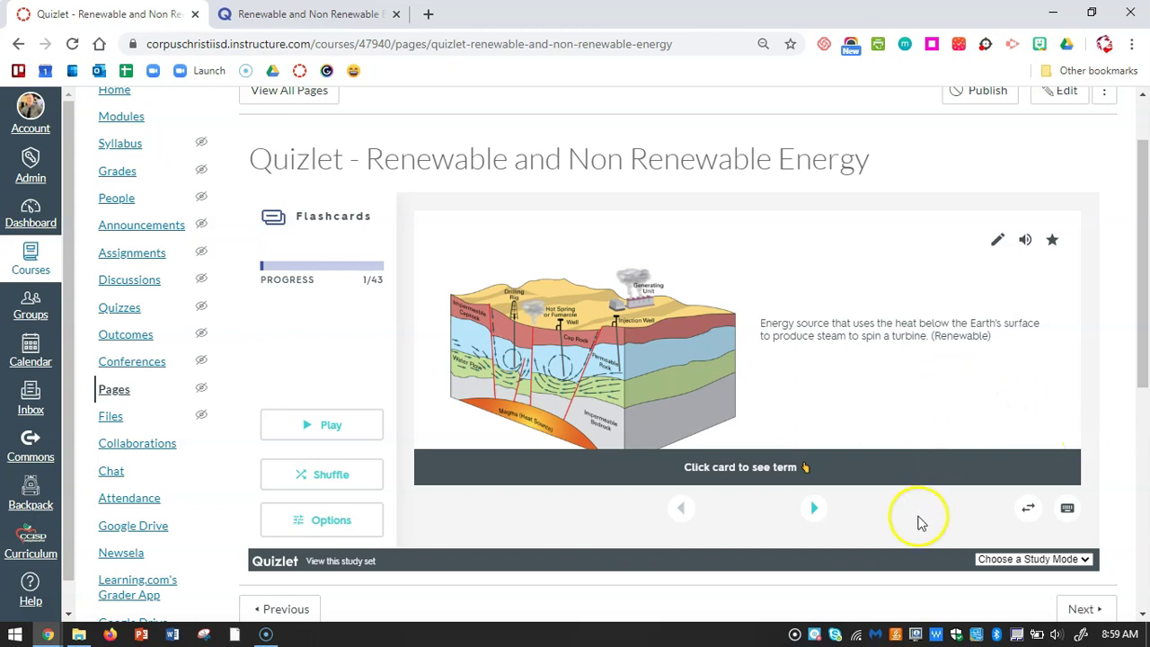
pyautogui.click(1001, 561)
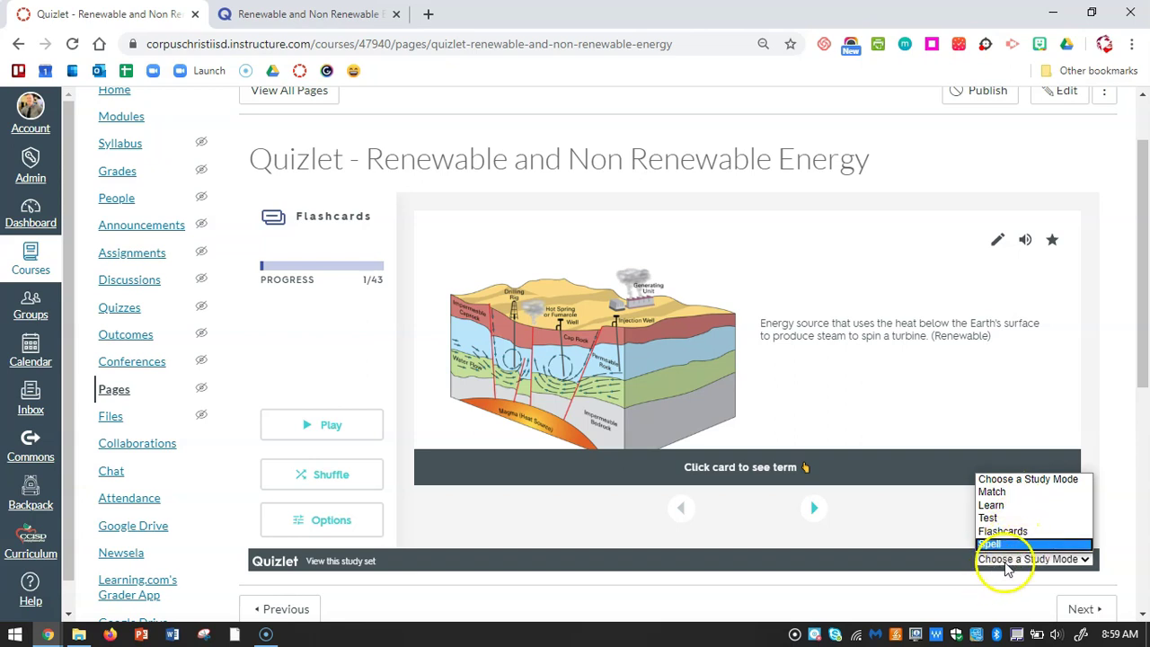
pyautogui.click(936, 572)
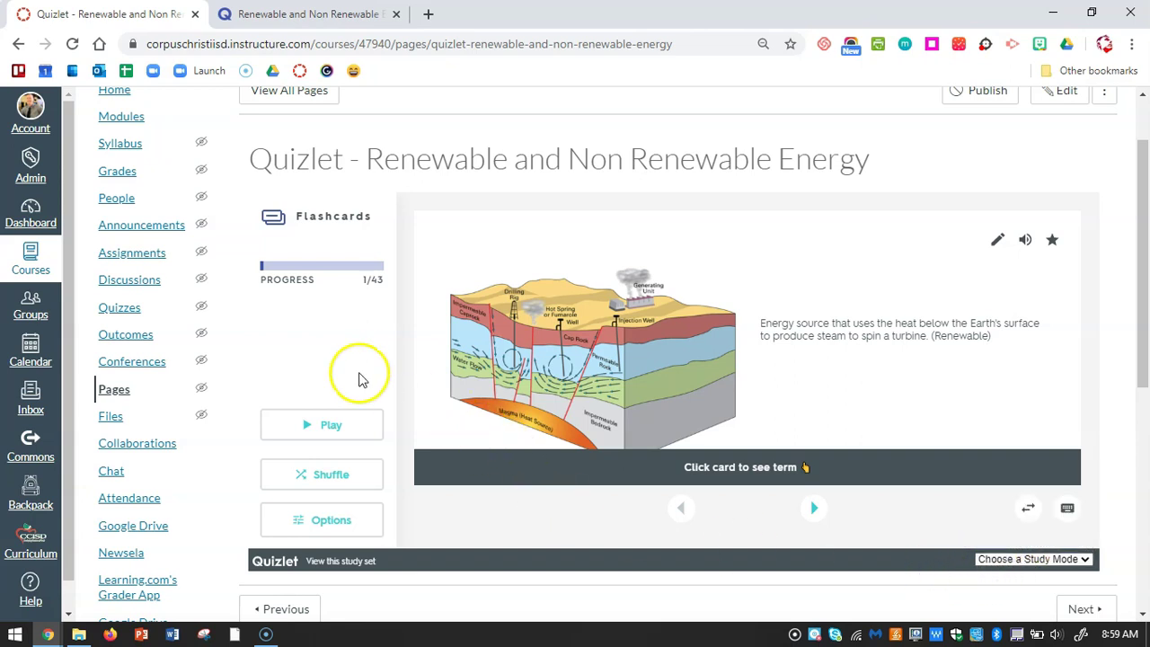
pyautogui.scroll(2, 364, 373)
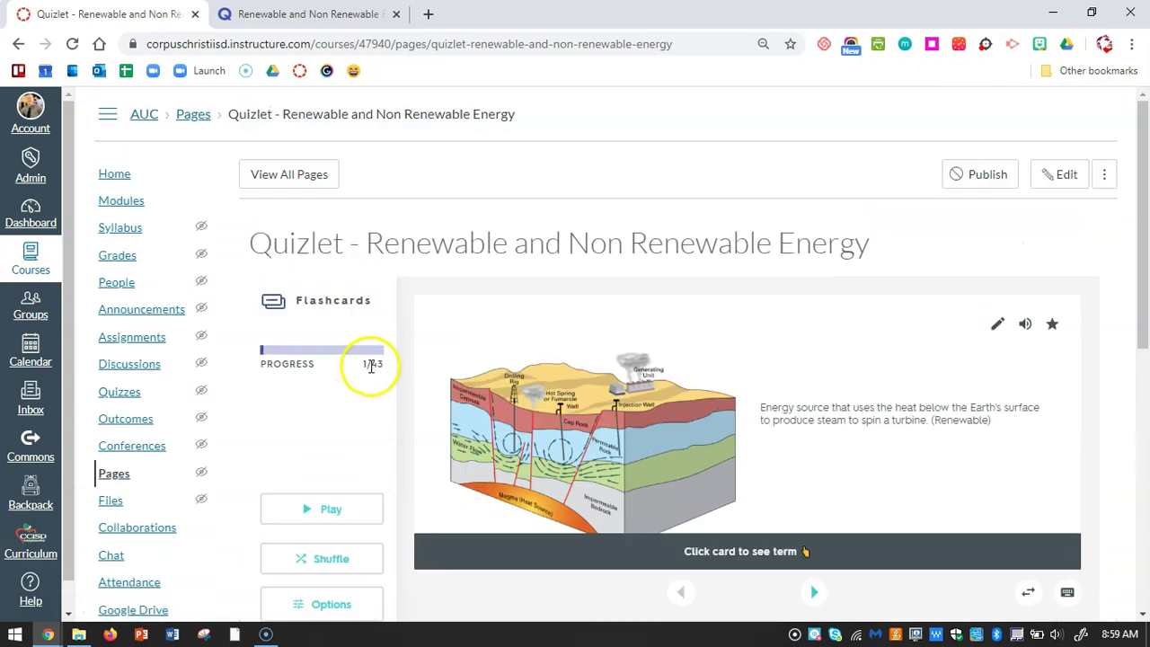
pyautogui.click(122, 201)
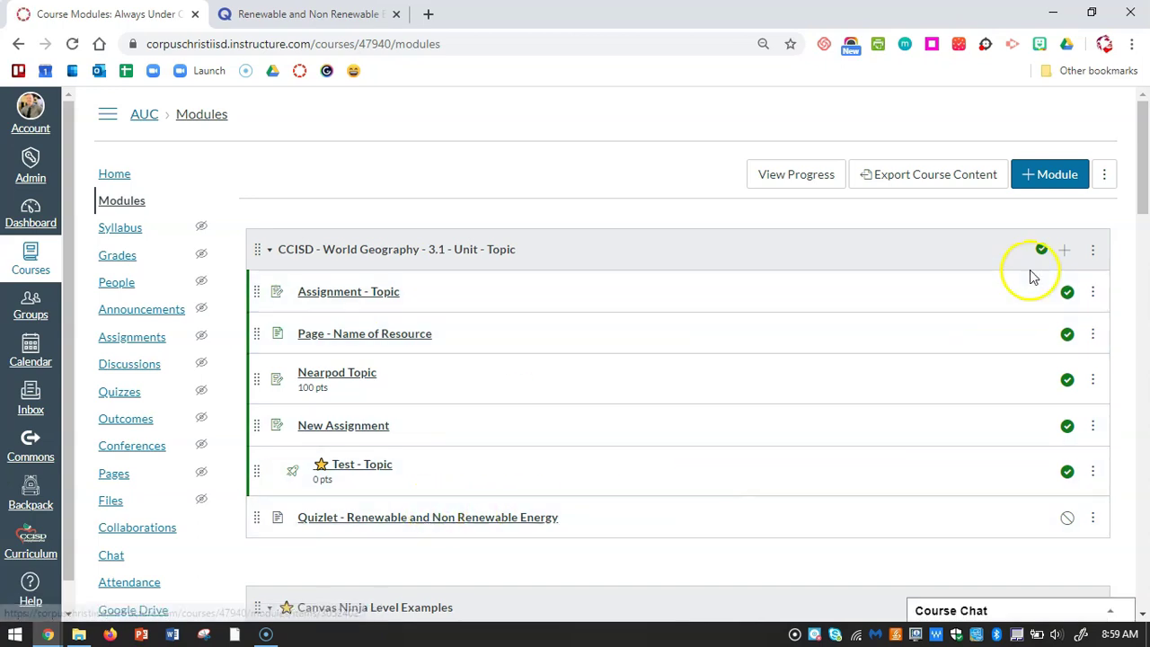
# Step: Add a new quiz named 'Quizlet Quiz' to the World Geography 3.1 module and open it
pyautogui.click(1065, 249)
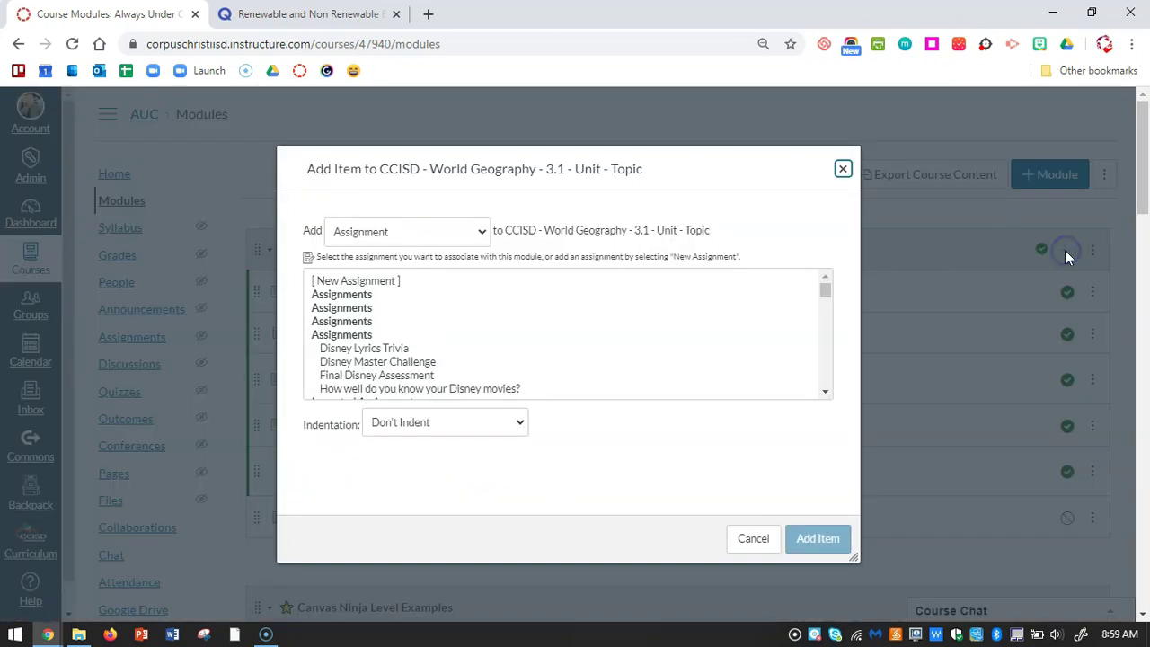
pyautogui.click(381, 235)
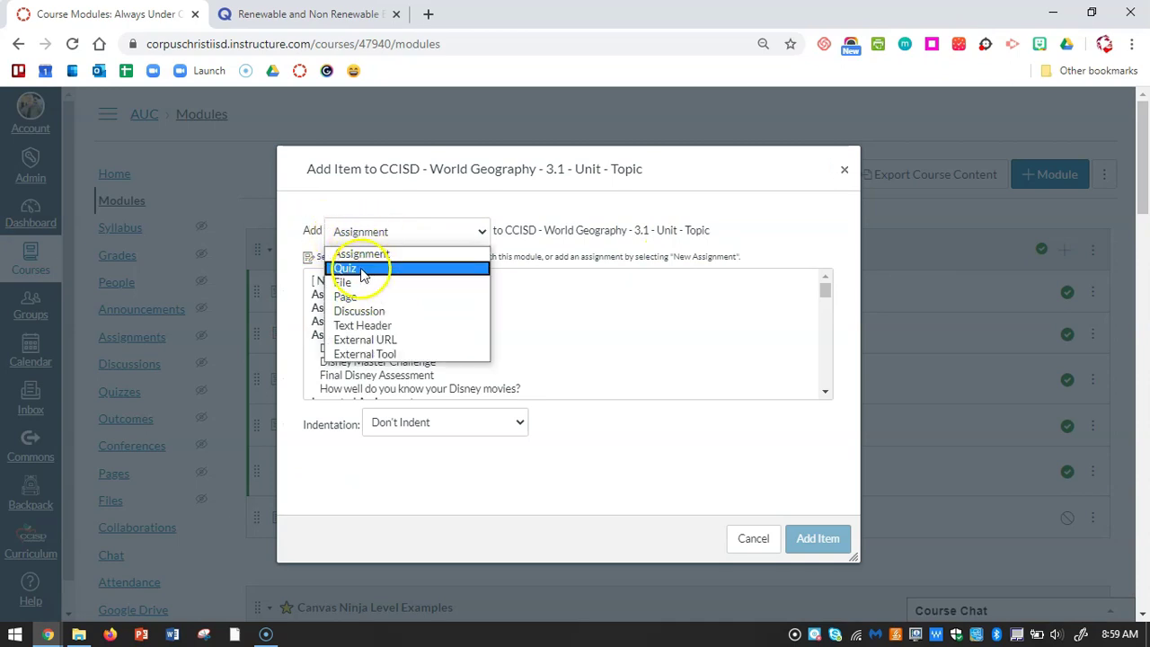
pyautogui.click(364, 269)
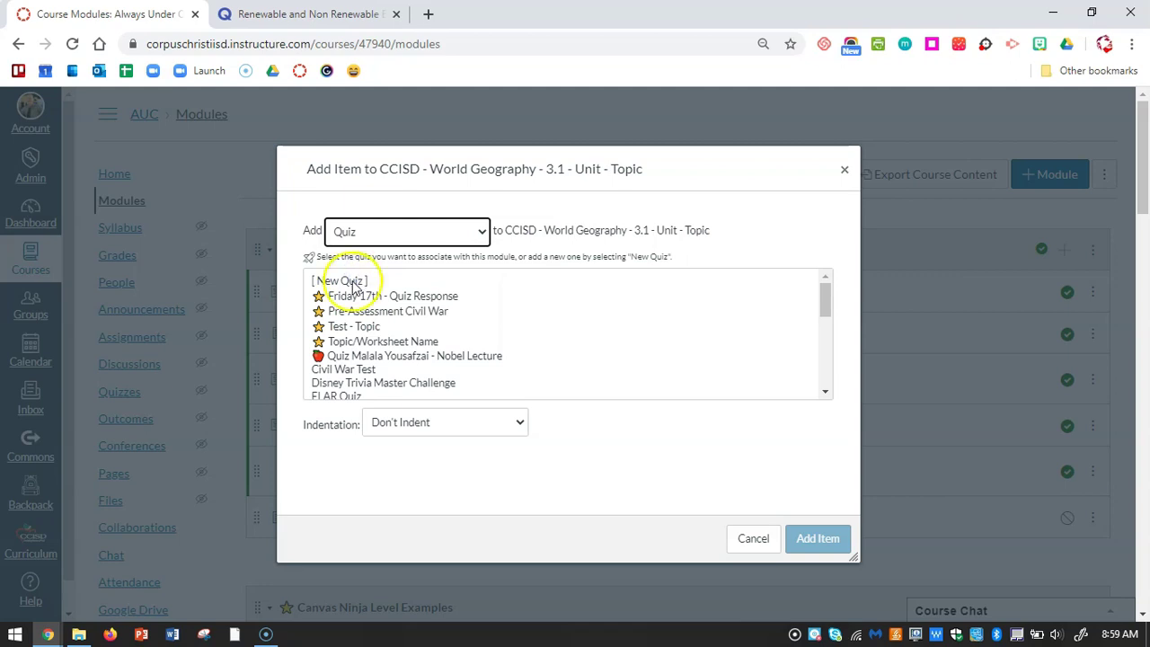
pyautogui.click(353, 284)
pyautogui.click(391, 425)
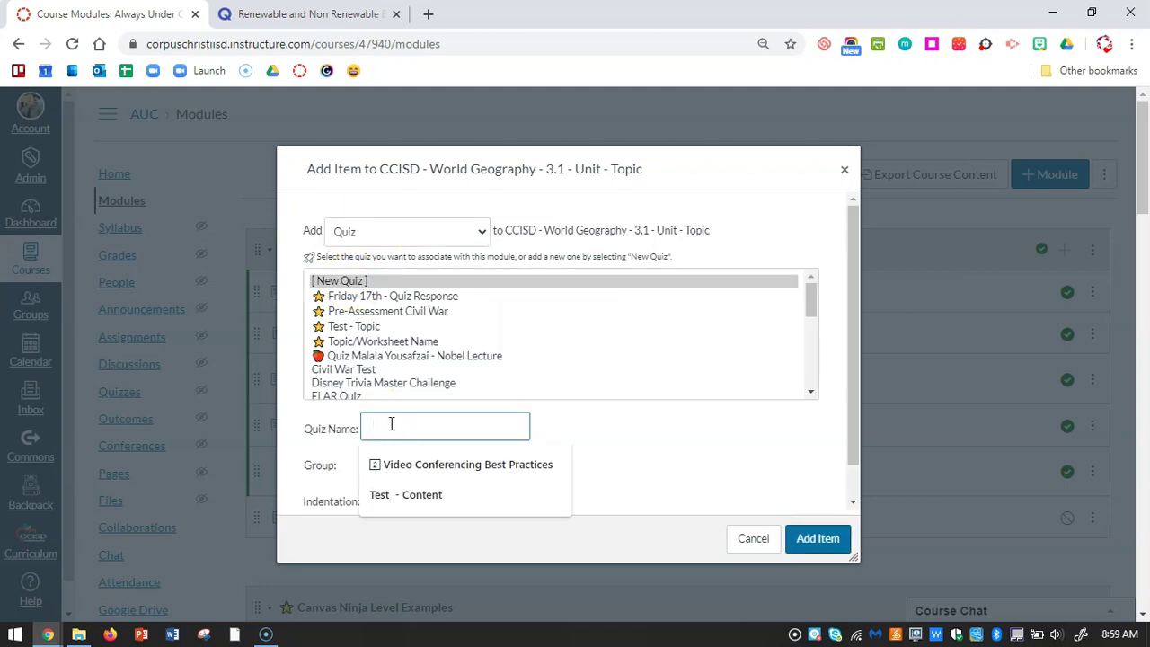
pyautogui.write('Quizlet Quiz')
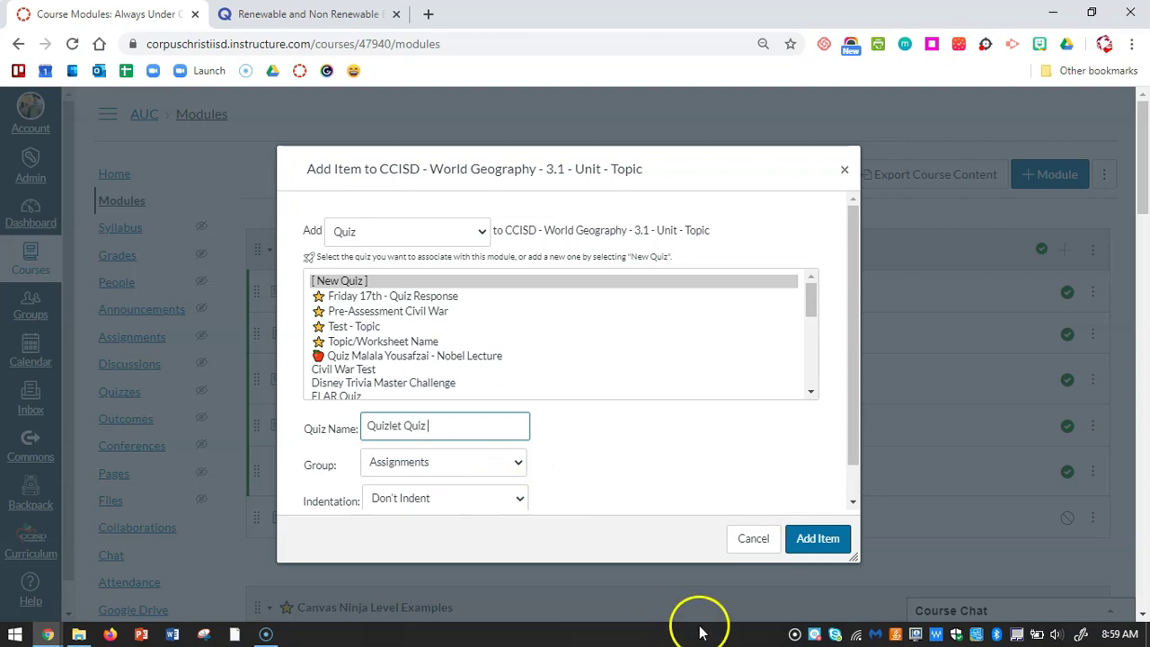
pyautogui.click(815, 543)
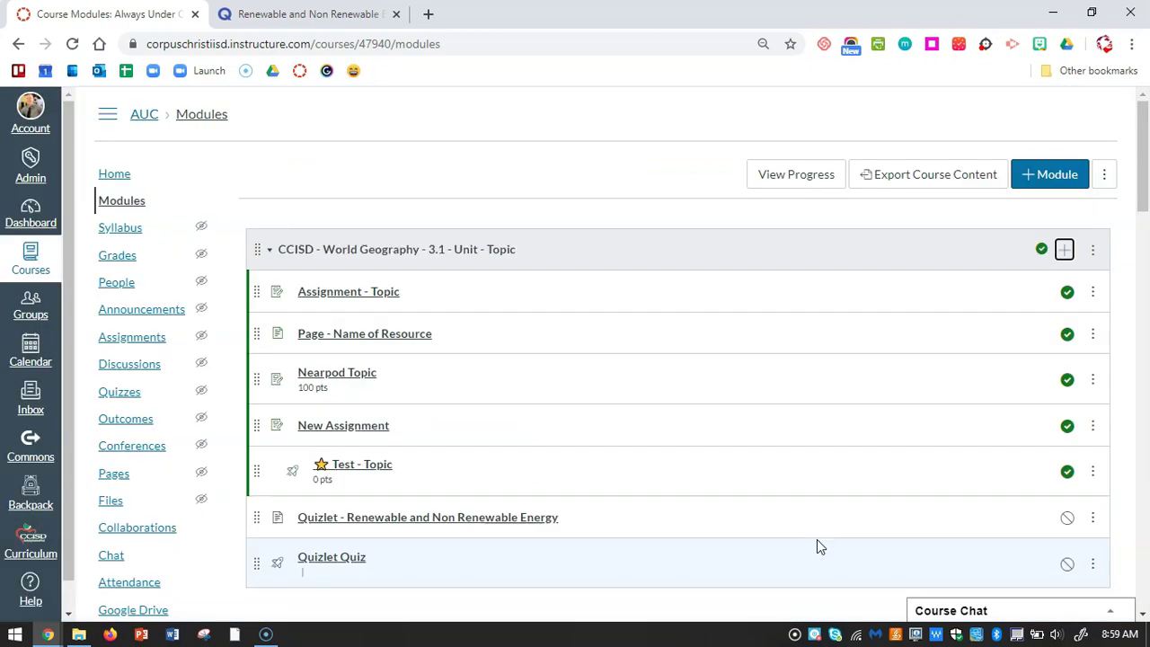
pyautogui.click(332, 562)
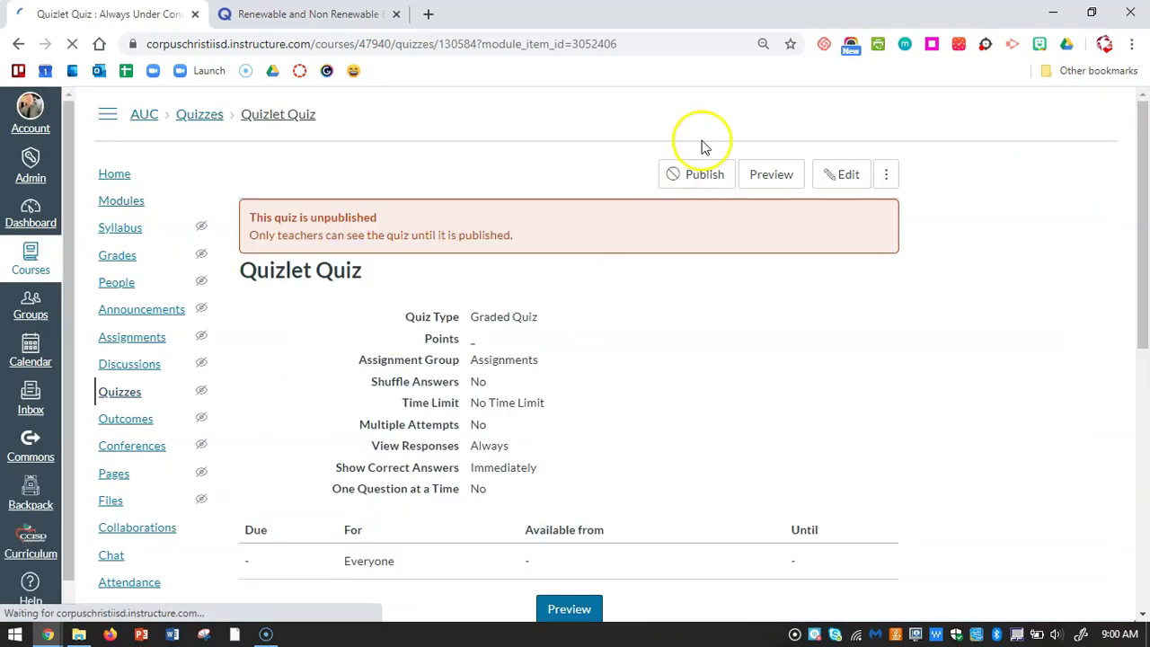
# Step: Paste the Quizlet flashcards iframe into the quiz instructions via the HTML Editor and render it
pyautogui.click(840, 175)
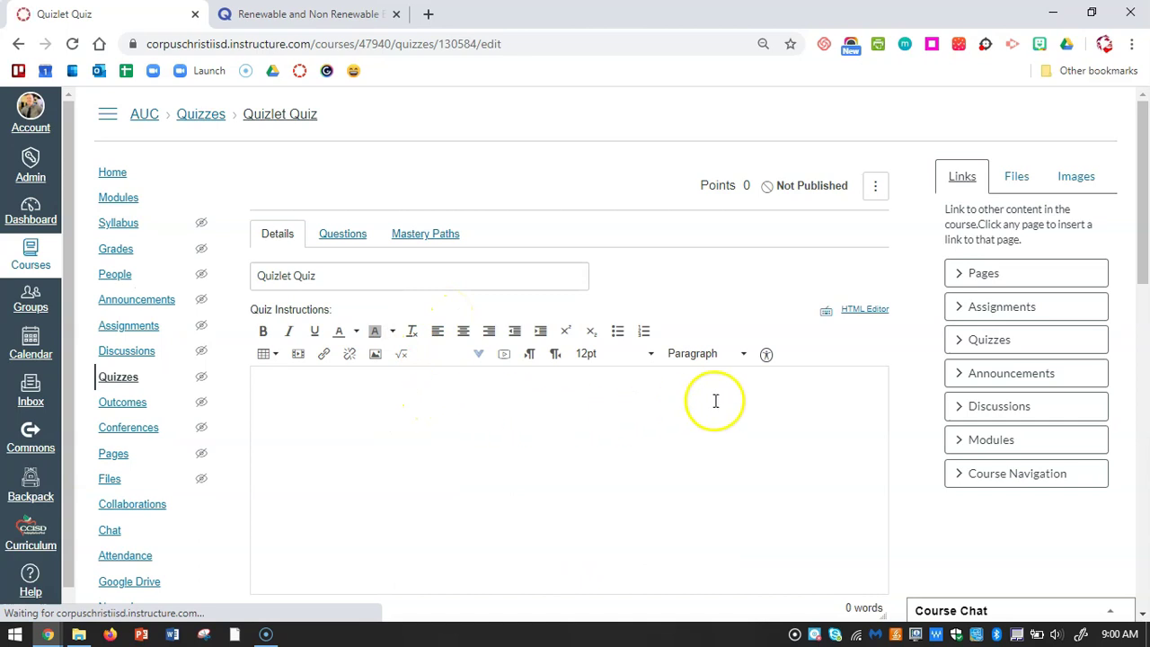
pyautogui.click(869, 310)
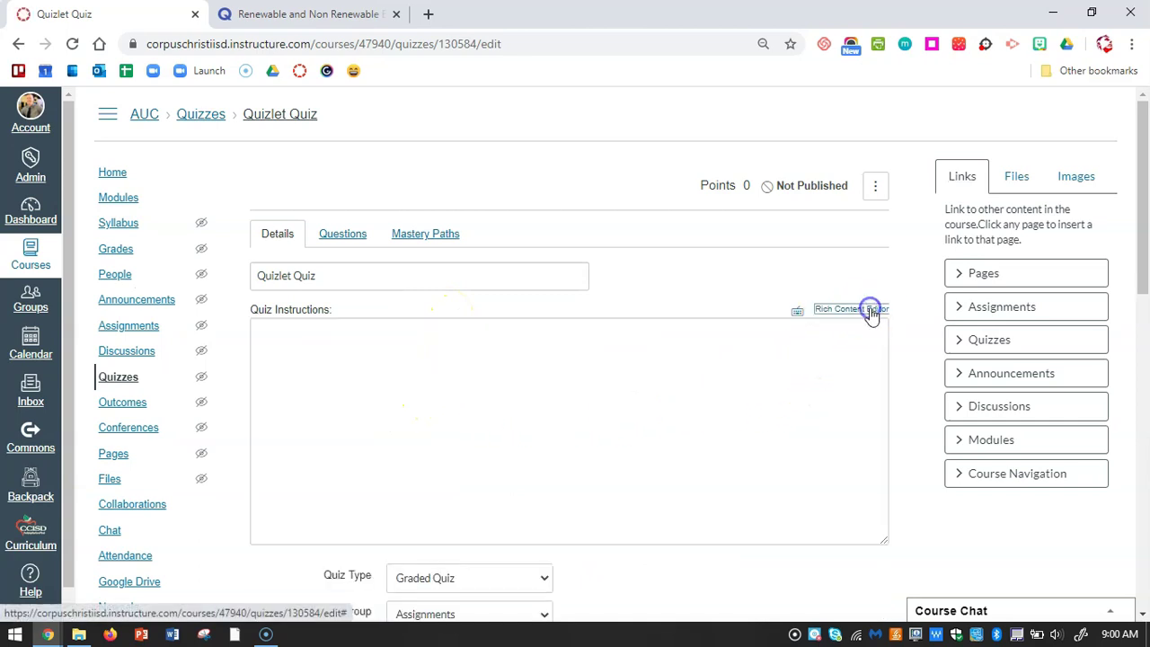
pyautogui.click(420, 347)
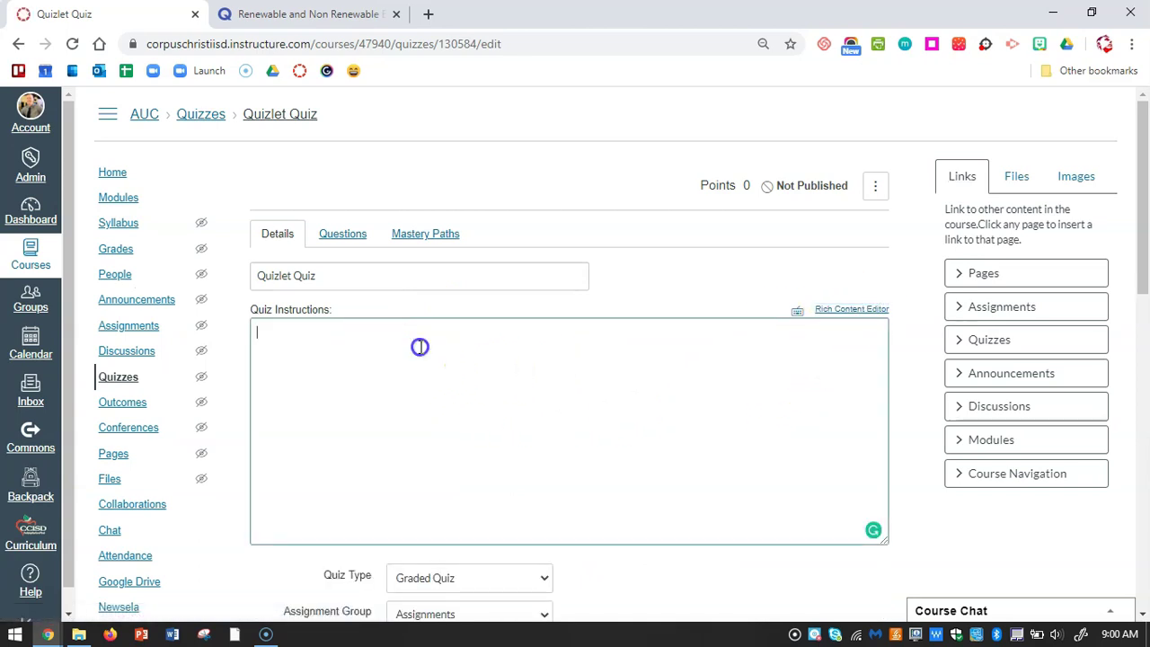
pyautogui.click(860, 310)
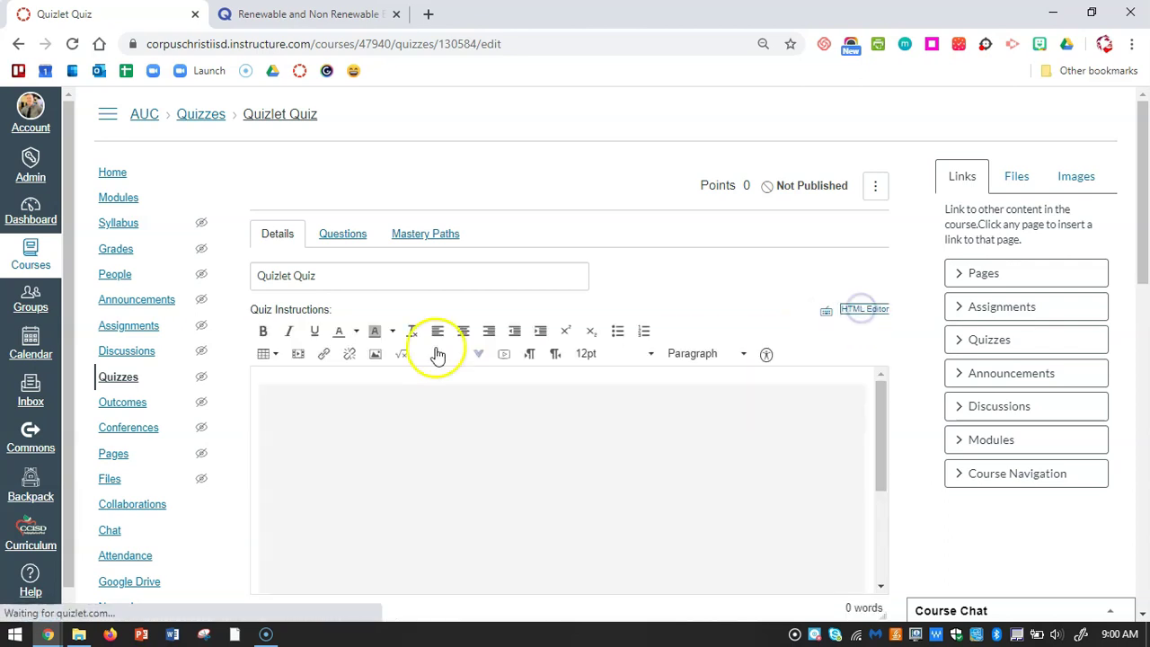
pyautogui.scroll(-2, 903, 466)
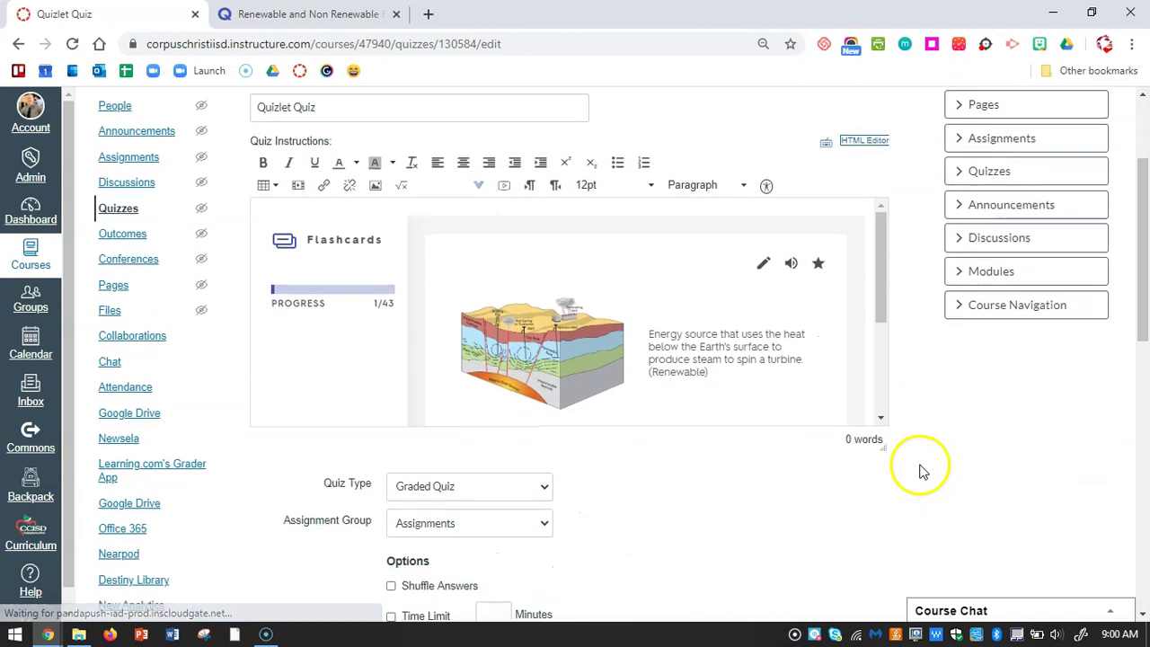
pyautogui.scroll(-1, 920, 470)
pyautogui.scroll(3, 903, 474)
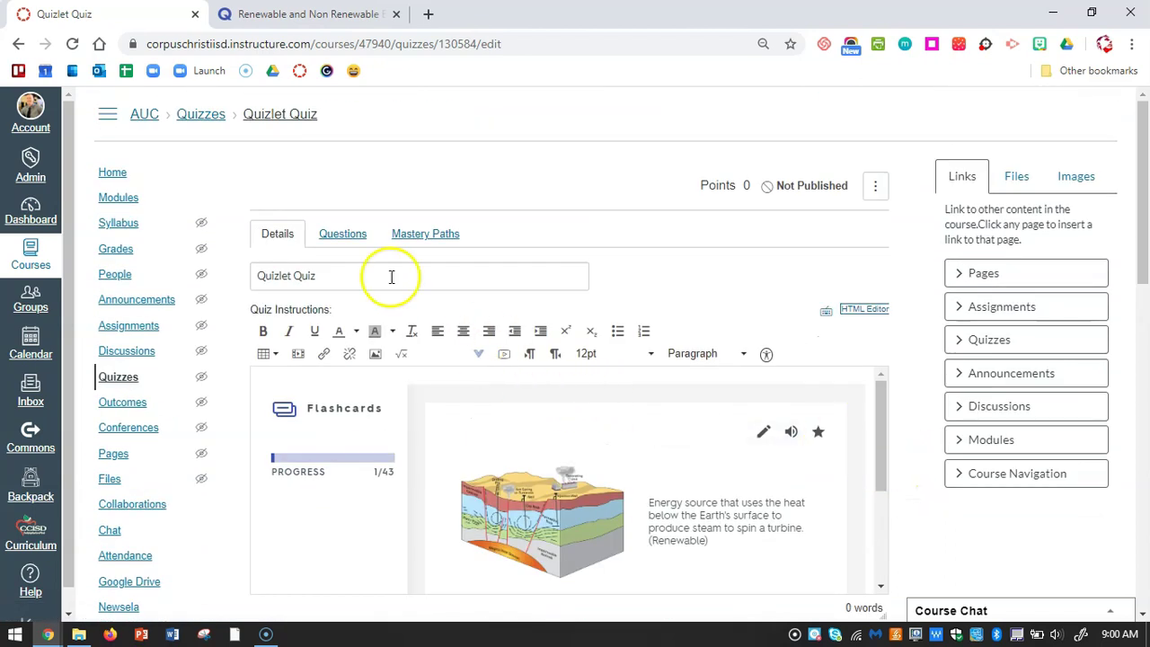
pyautogui.click(334, 240)
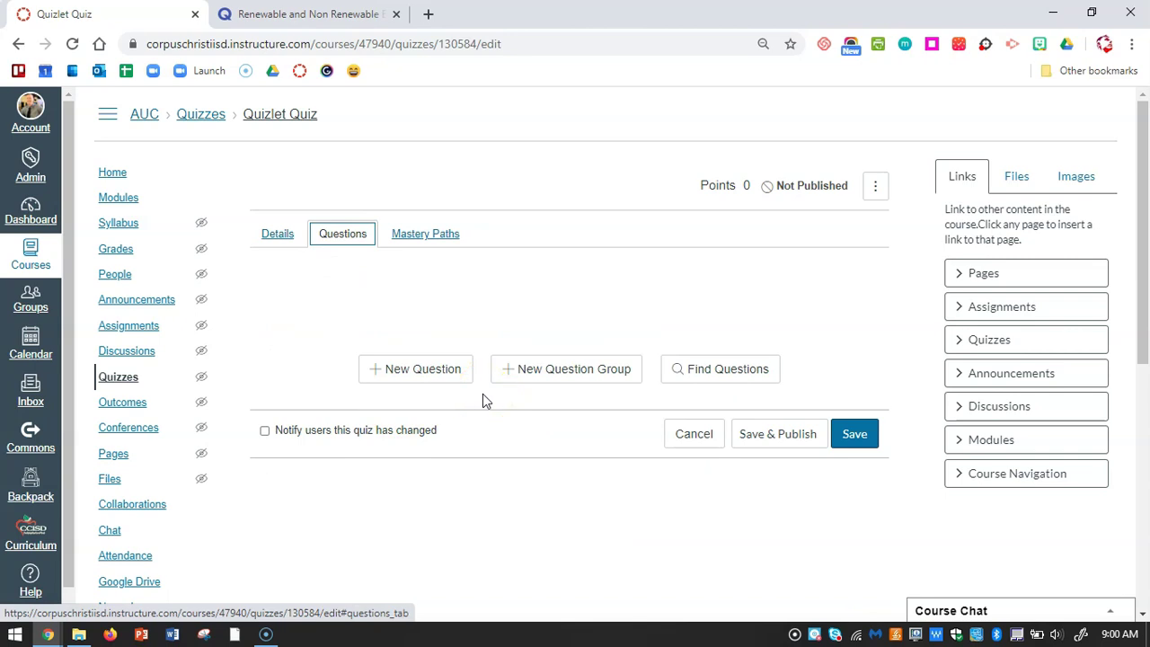
pyautogui.click(273, 236)
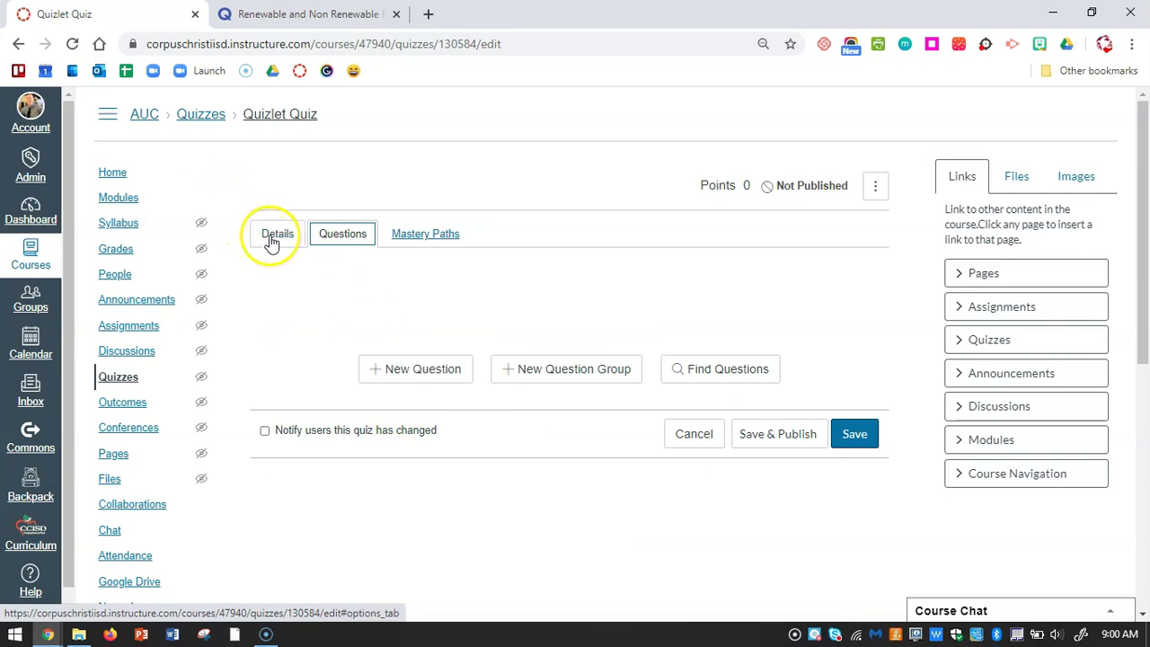